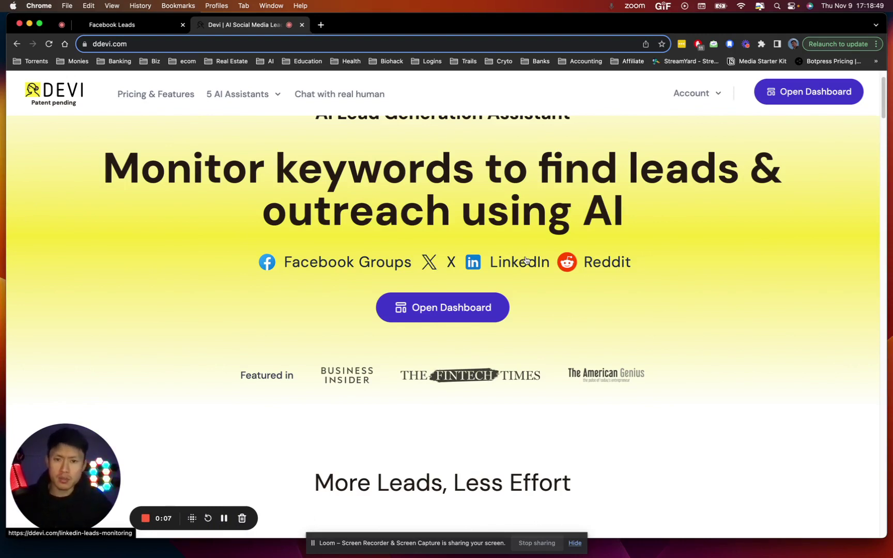
scroll(592, 341, "up", 2)
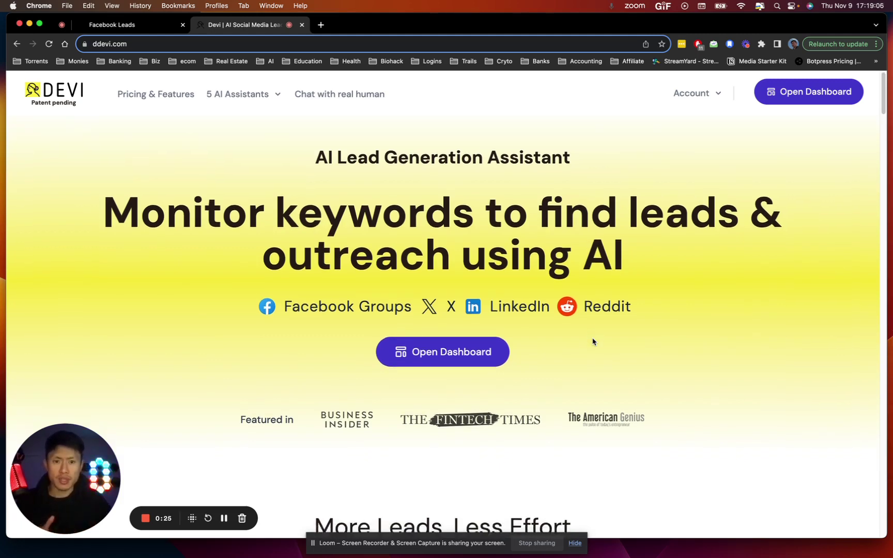
scroll(593, 342, "down", 5)
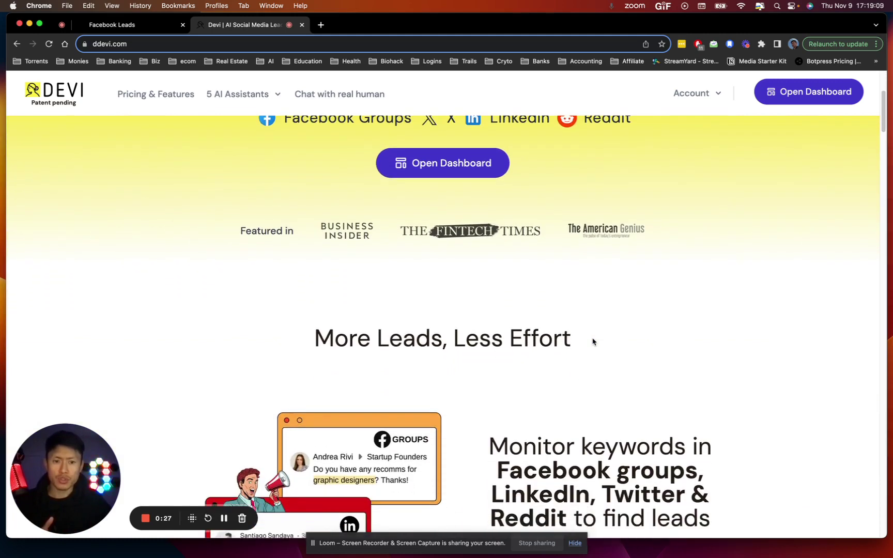
scroll(593, 342, "down", 4)
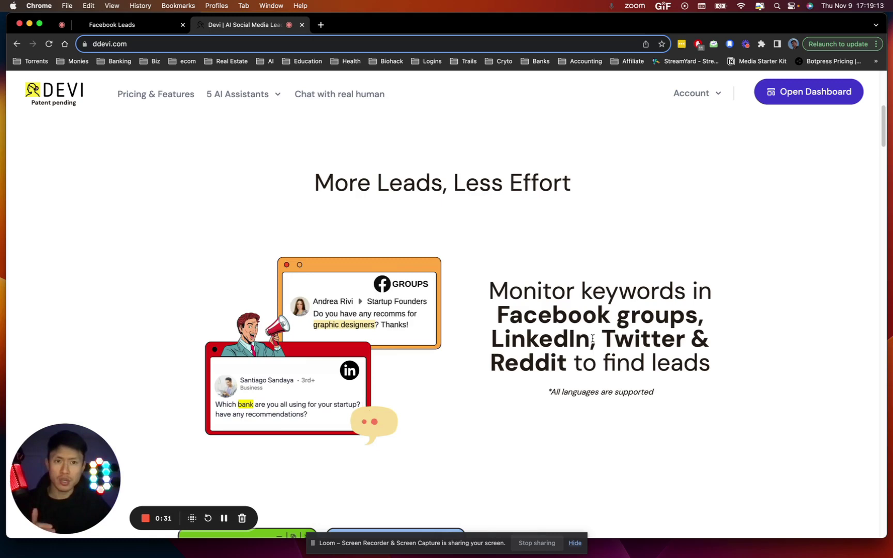
scroll(593, 339, "down", 1)
scroll(593, 339, "down", 1)
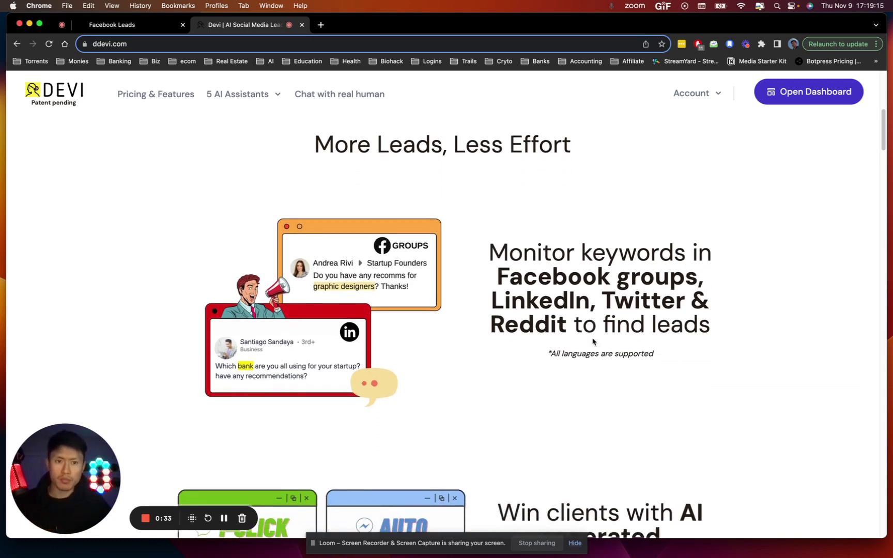
scroll(593, 341, "down", 1)
scroll(592, 339, "down", 2)
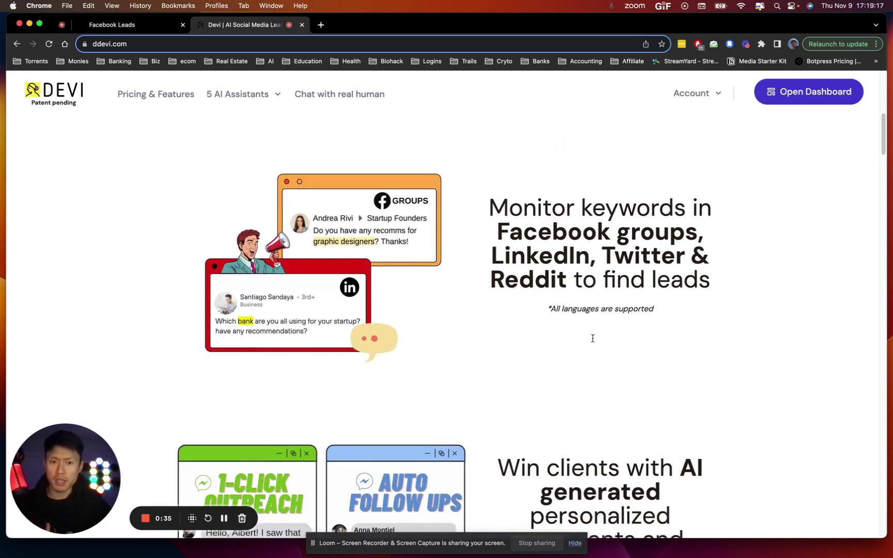
scroll(593, 340, "down", 2)
scroll(593, 342, "down", 4)
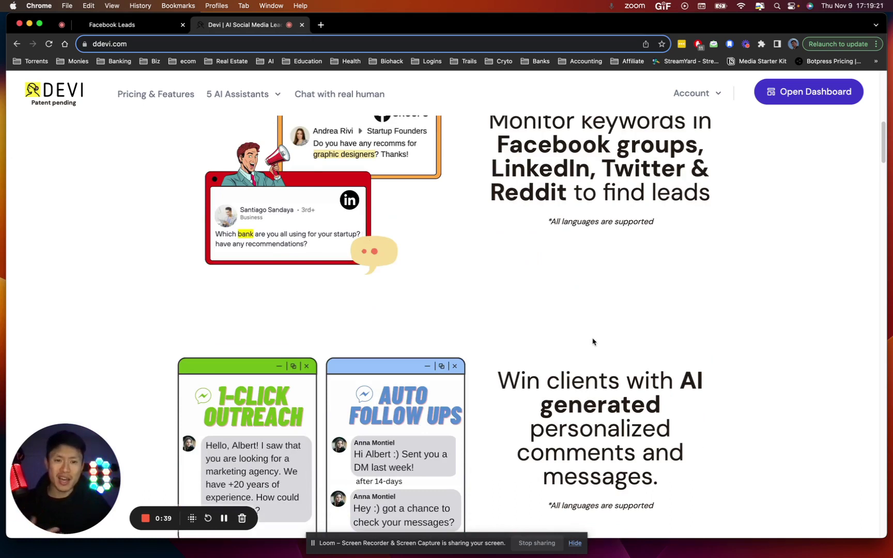
scroll(592, 341, "down", 1)
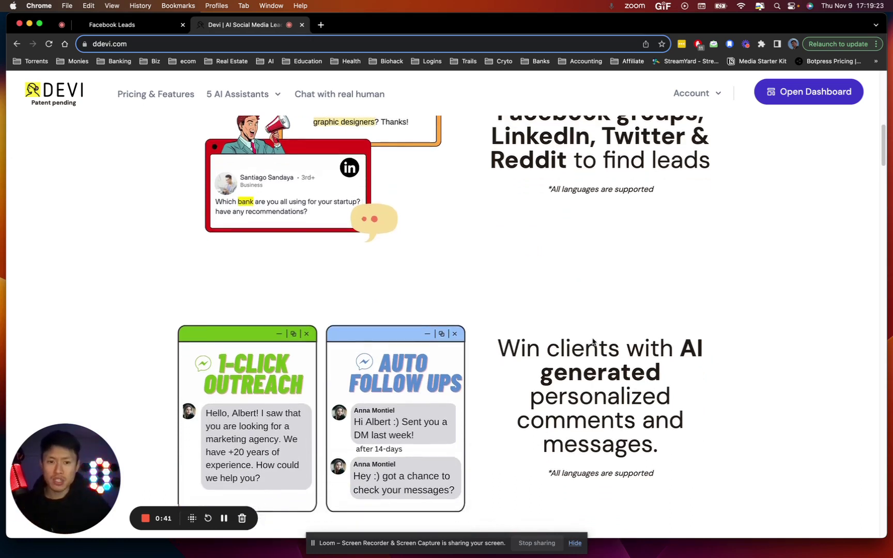
scroll(592, 340, "down", 2)
scroll(592, 340, "down", 5)
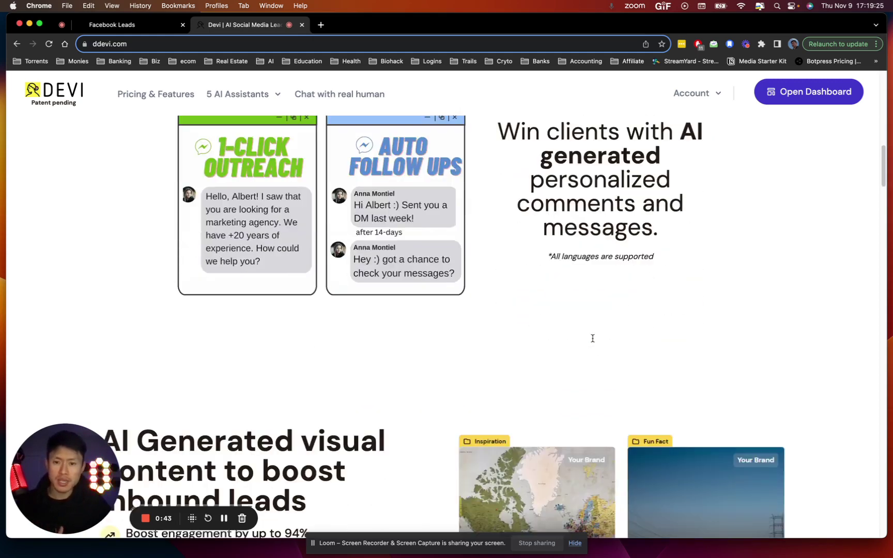
scroll(592, 339, "down", 5)
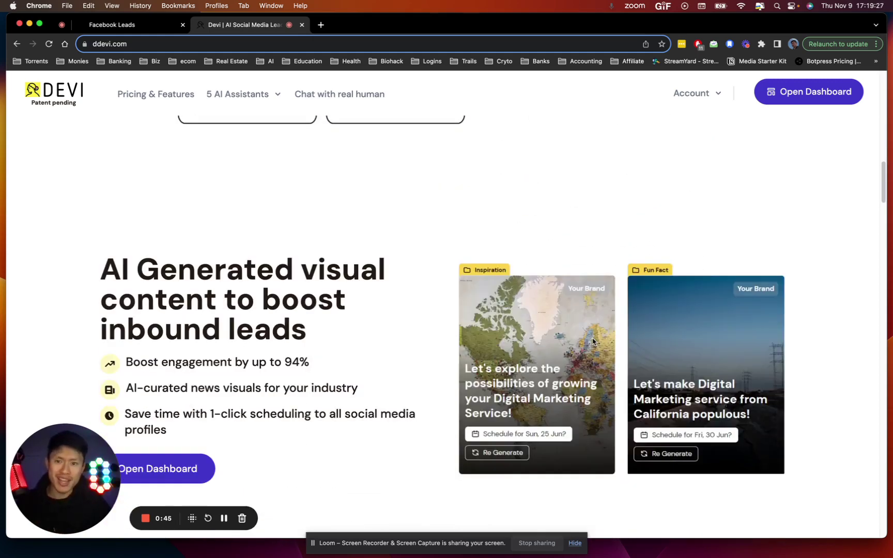
scroll(592, 340, "down", 1)
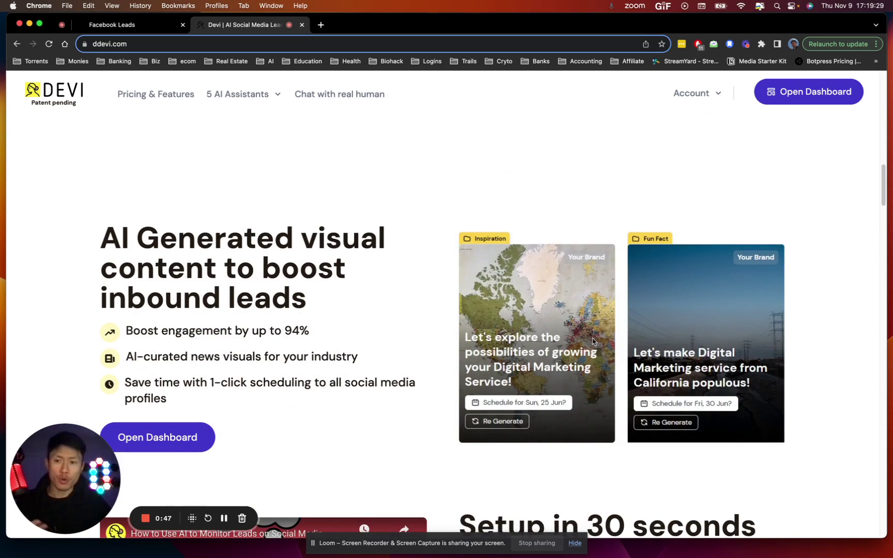
scroll(593, 340, "down", 1)
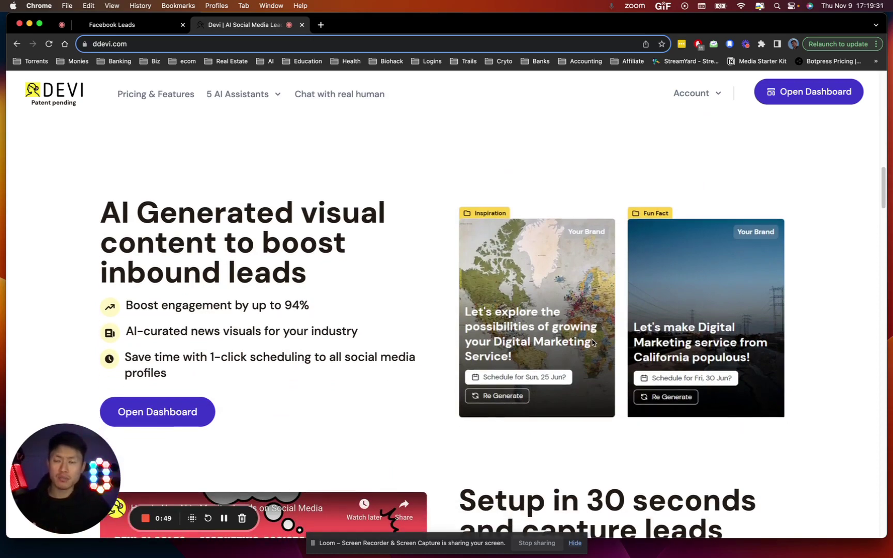
scroll(592, 341, "down", 1)
scroll(592, 342, "down", 2)
scroll(592, 341, "down", 3)
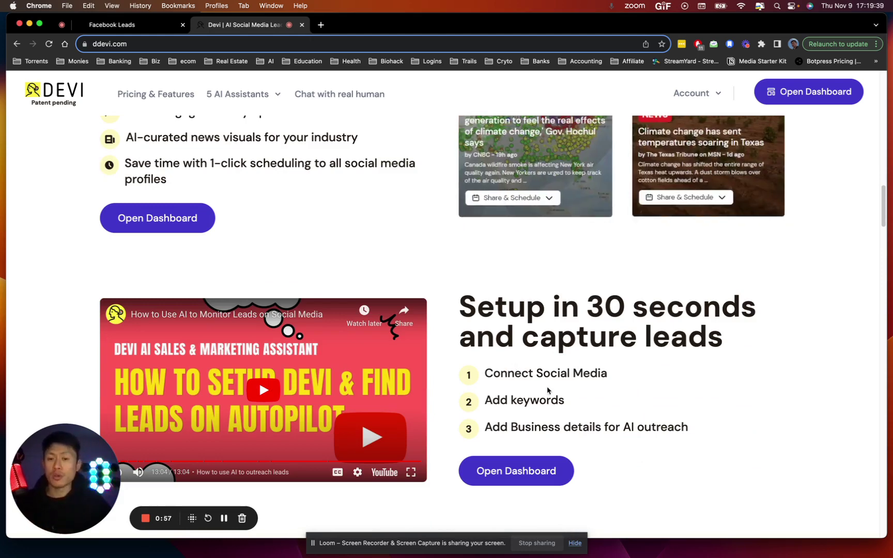
scroll(318, 382, "down", 1)
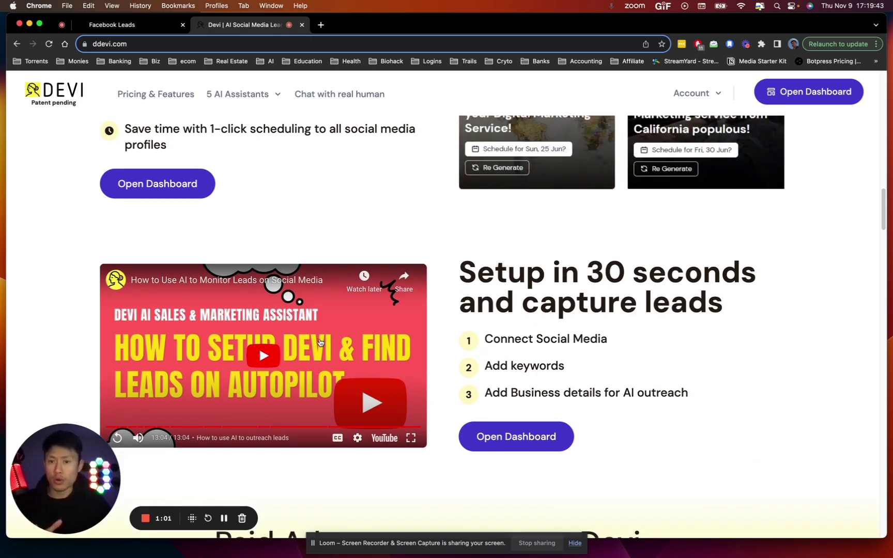
scroll(548, 336, "down", 5)
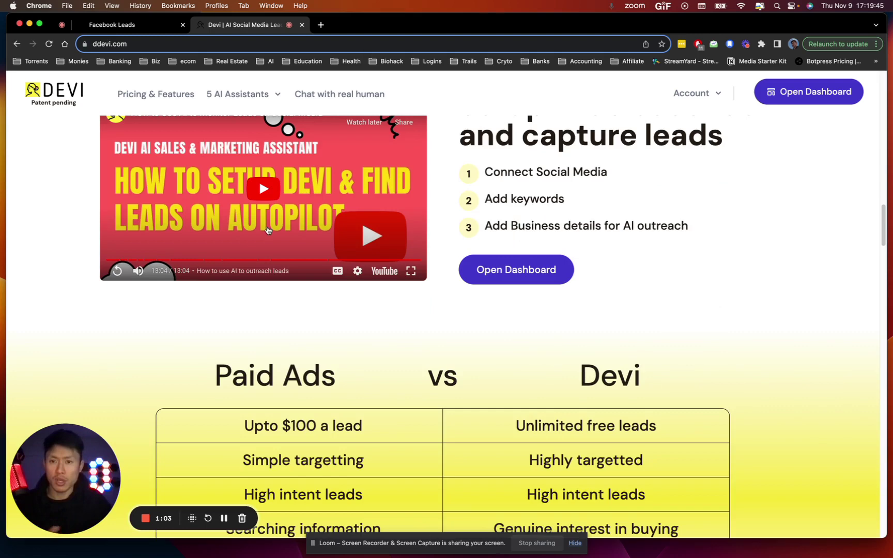
scroll(587, 274, "down", 2)
scroll(627, 280, "down", 1)
scroll(691, 288, "down", 1)
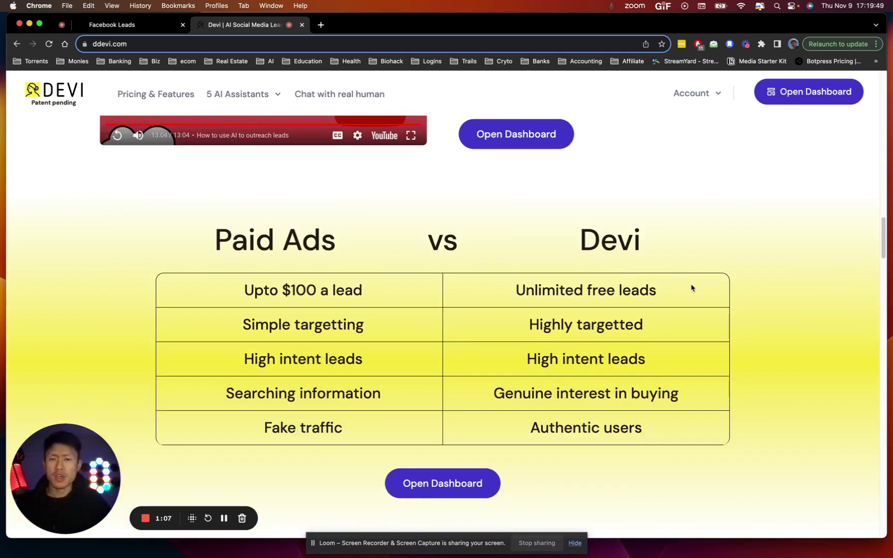
scroll(691, 287, "down", 1)
scroll(692, 287, "down", 1)
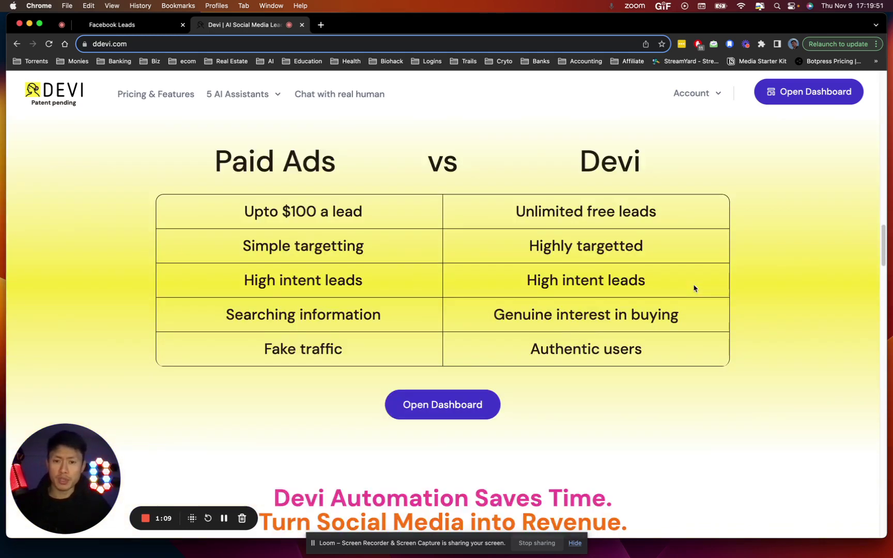
scroll(693, 289, "down", 3)
scroll(694, 288, "down", 2)
scroll(694, 288, "down", 2)
scroll(693, 288, "down", 2)
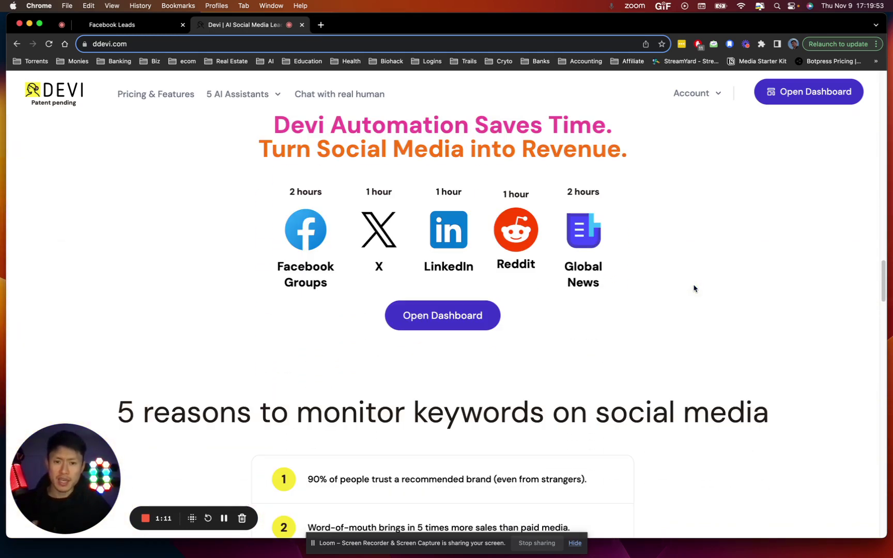
scroll(695, 288, "down", 1)
scroll(694, 288, "down", 1)
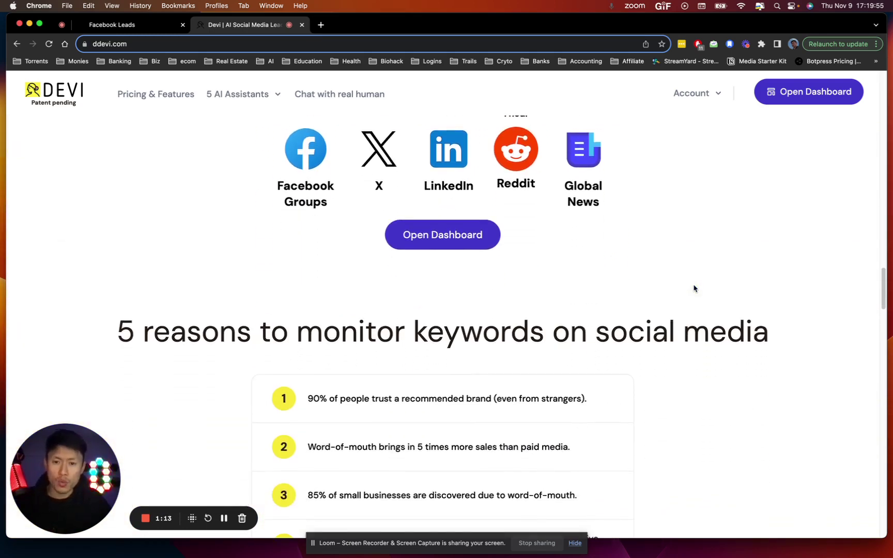
scroll(694, 288, "down", 2)
scroll(694, 288, "down", 1)
scroll(694, 289, "down", 2)
scroll(694, 288, "down", 1)
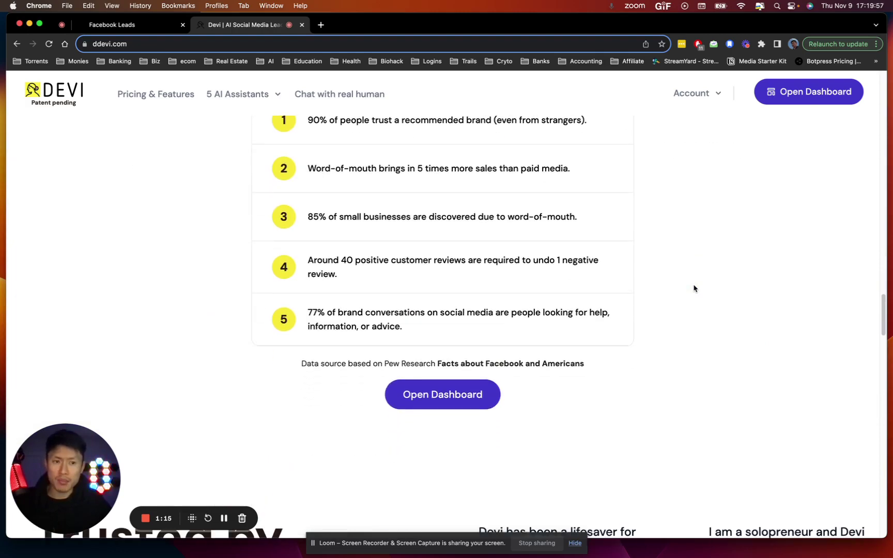
scroll(694, 288, "down", 3)
scroll(694, 287, "down", 2)
scroll(695, 288, "down", 5)
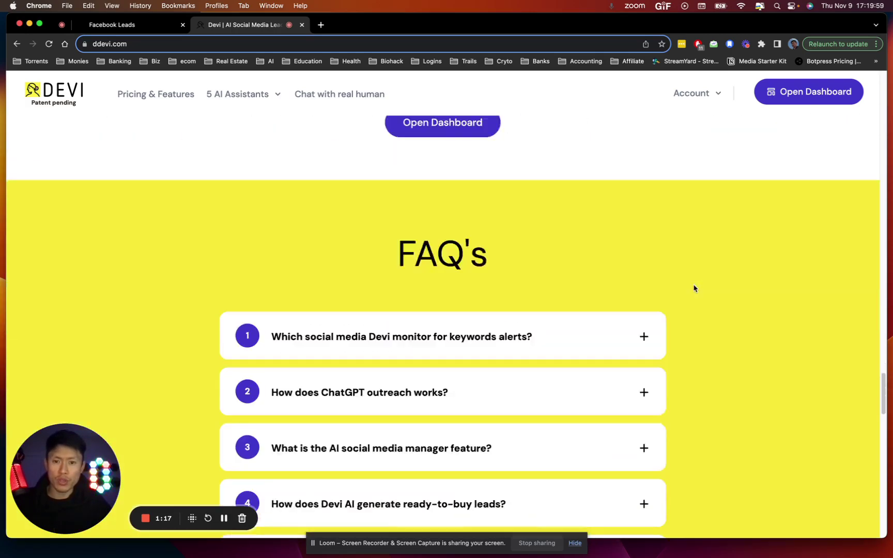
scroll(694, 288, "down", 4)
scroll(694, 288, "down", 2)
scroll(694, 288, "down", 3)
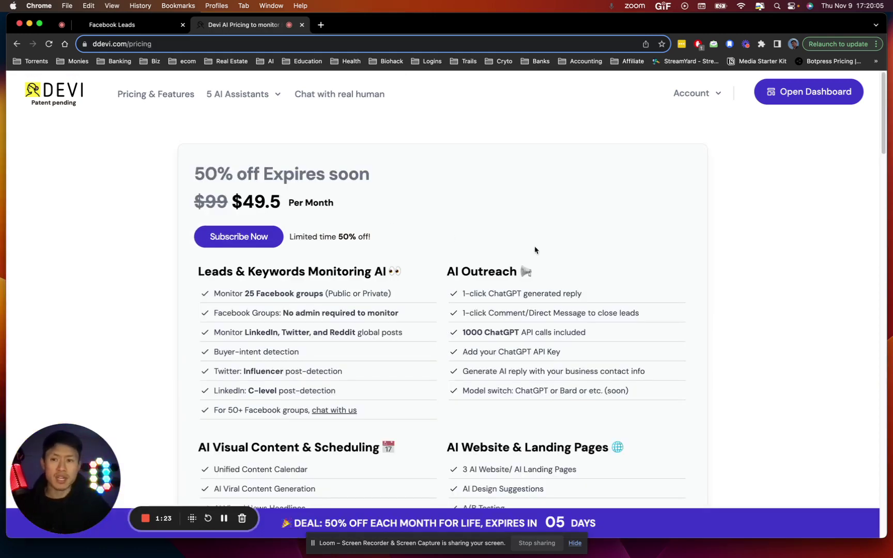
scroll(535, 252, "down", 1)
scroll(385, 229, "down", 2)
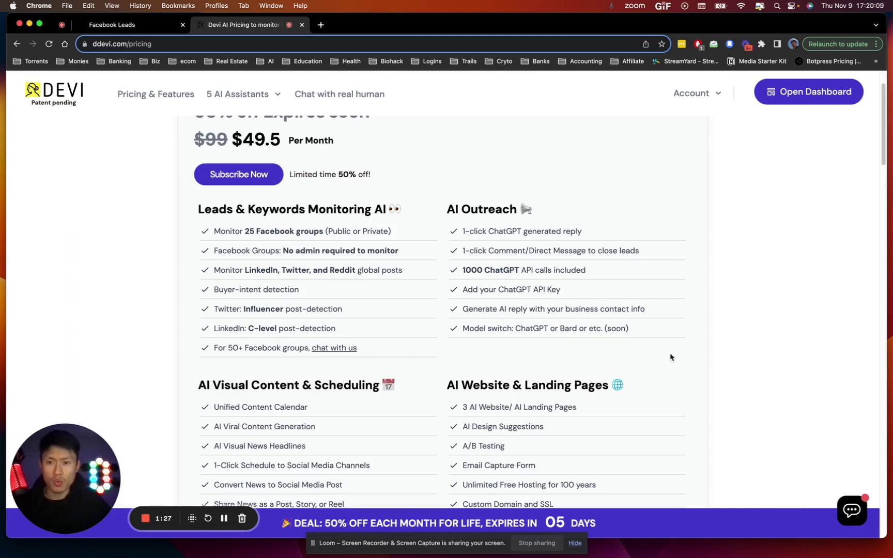
scroll(670, 357, "down", 2)
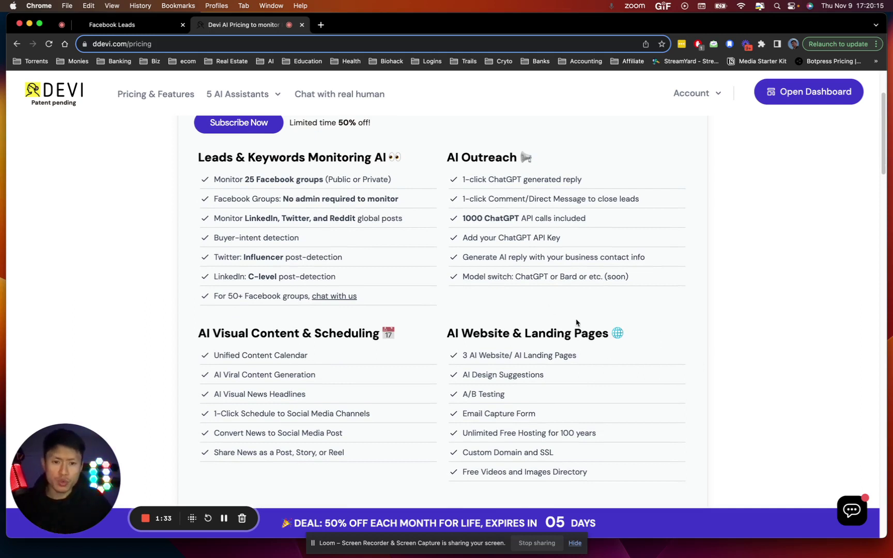
scroll(587, 318, "down", 1)
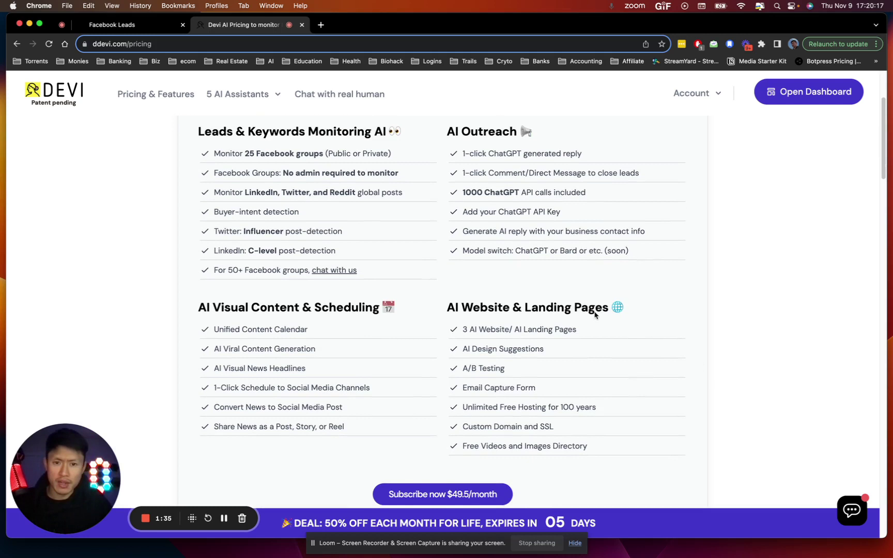
scroll(593, 318, "down", 1)
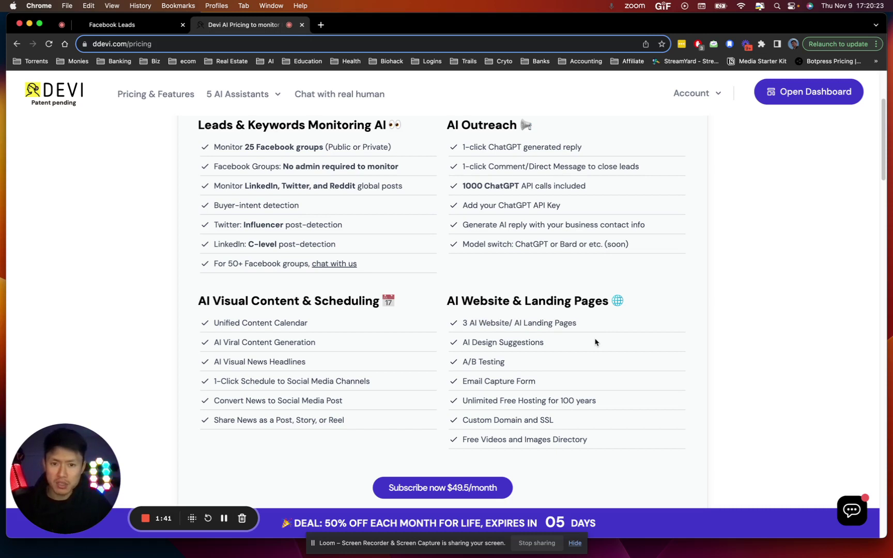
scroll(594, 341, "down", 2)
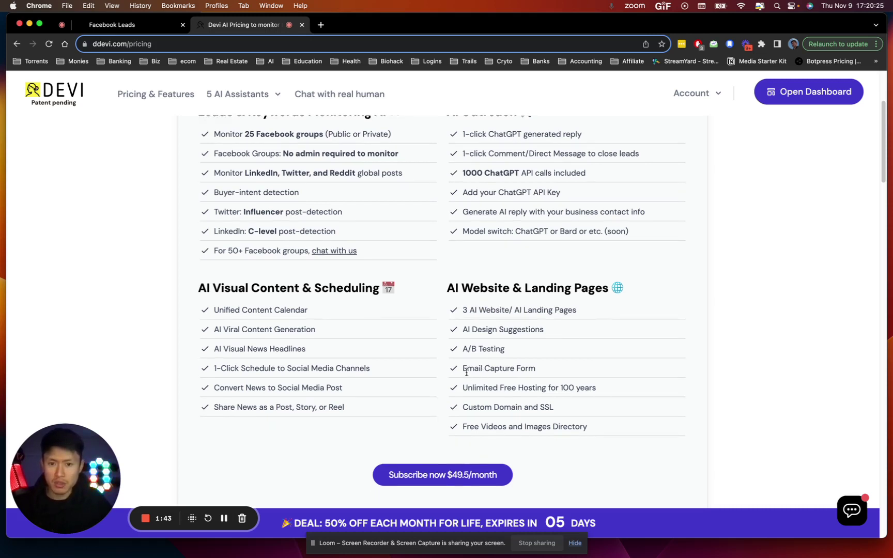
scroll(680, 383, "down", 2)
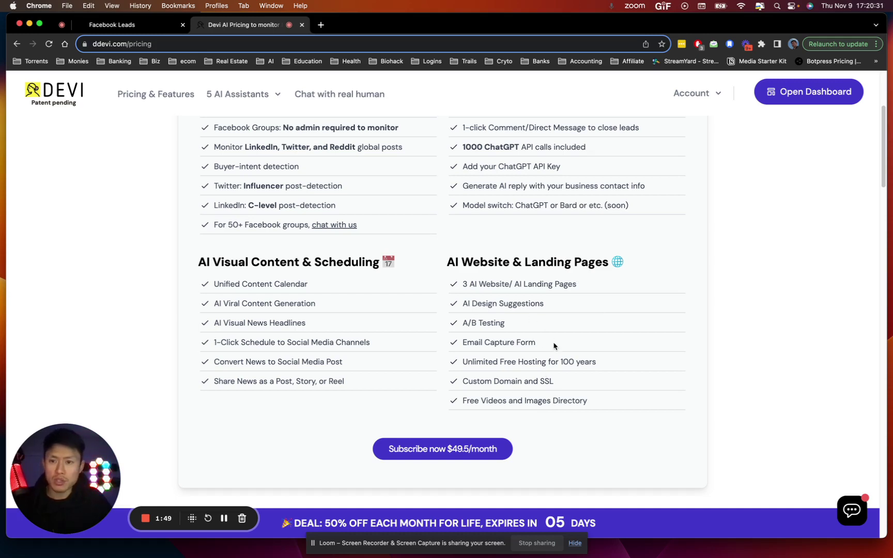
scroll(552, 347, "up", 5)
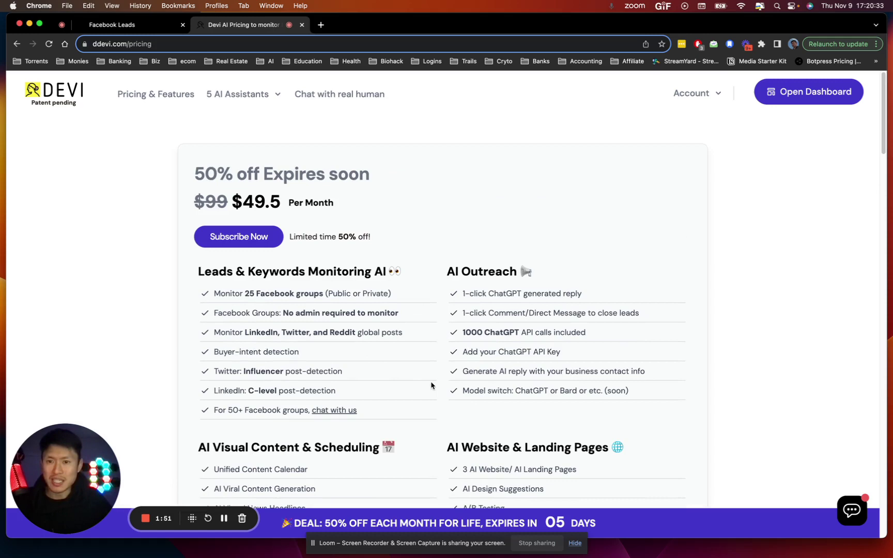
scroll(432, 386, "down", 1)
scroll(434, 388, "down", 1)
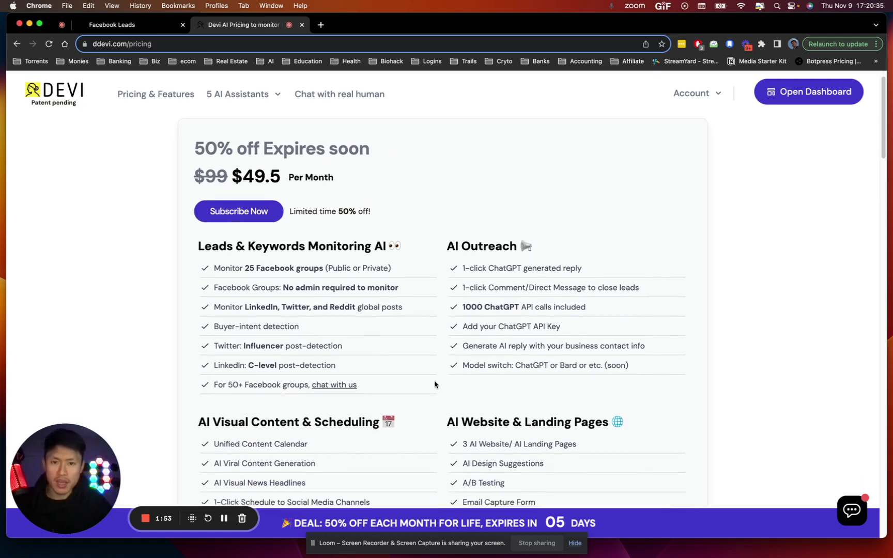
scroll(434, 388, "down", 1)
scroll(475, 381, "down", 2)
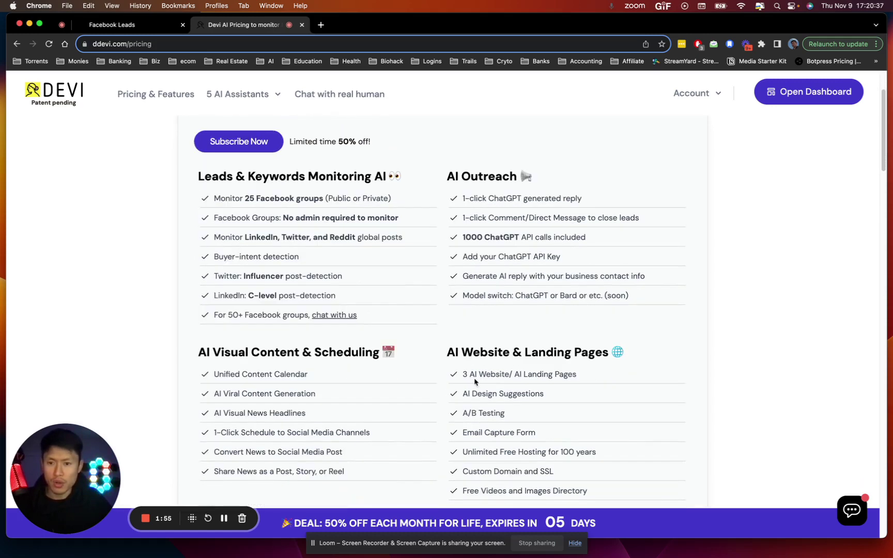
scroll(410, 366, "up", 3)
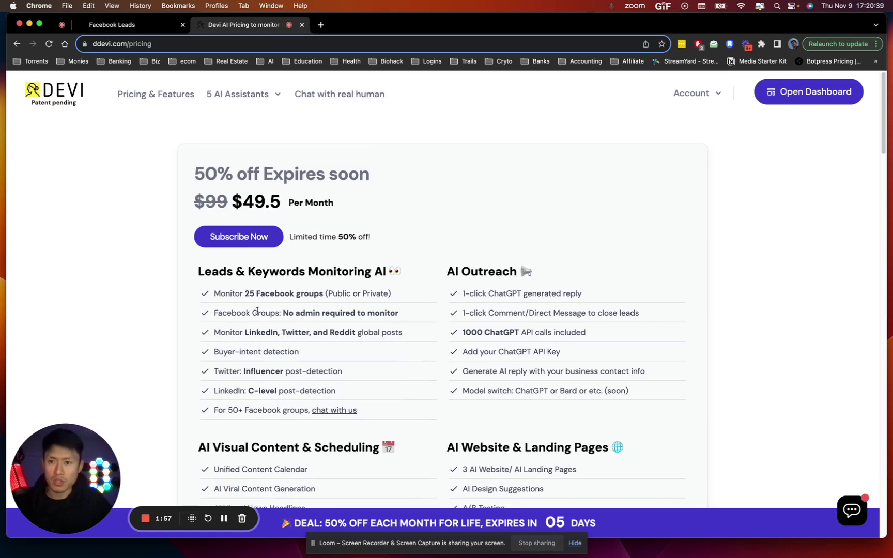
scroll(520, 410, "down", 5)
scroll(520, 411, "down", 4)
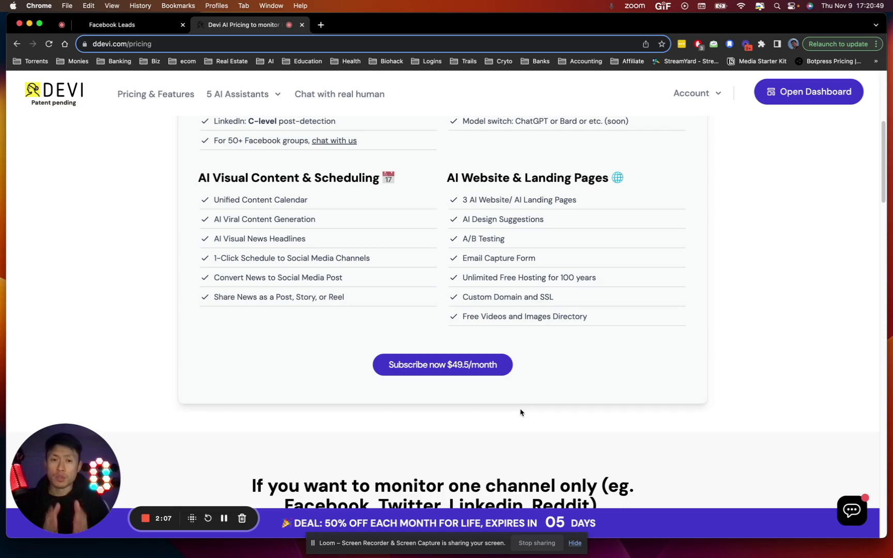
scroll(521, 413, "down", 2)
scroll(535, 398, "down", 1)
scroll(538, 400, "down", 2)
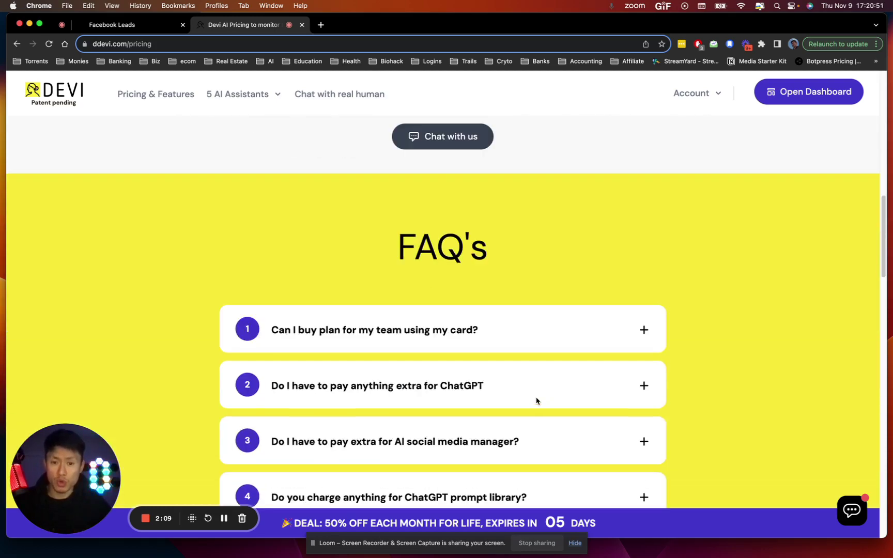
scroll(537, 399, "down", 3)
scroll(537, 398, "down", 5)
scroll(537, 398, "up", 7)
scroll(536, 397, "up", 10)
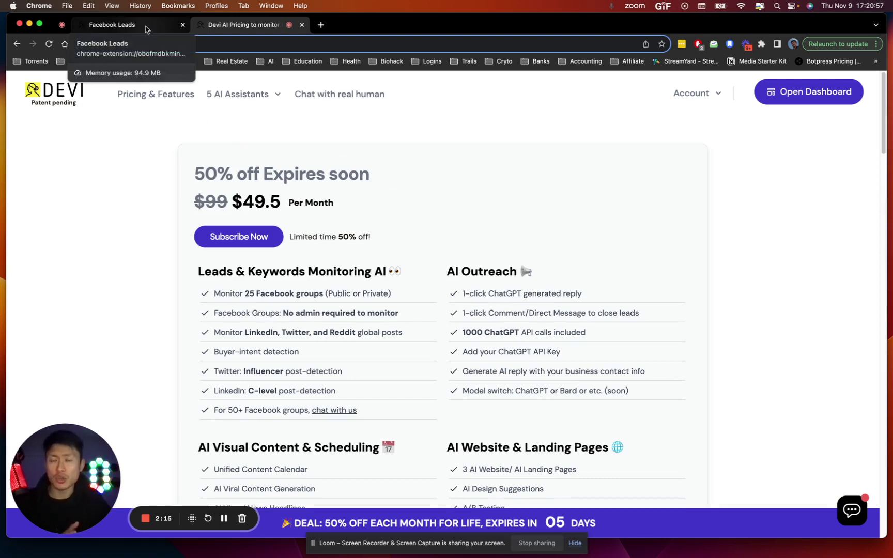
Open the dashboard showing 189 Facebook and 583 LinkedIn leads and the daily leads chart
left_click(146, 29)
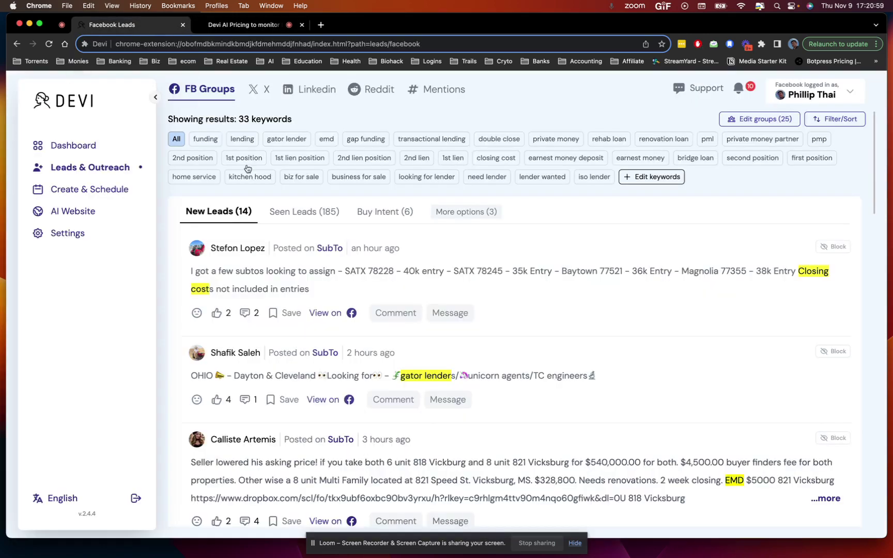
left_click(97, 143)
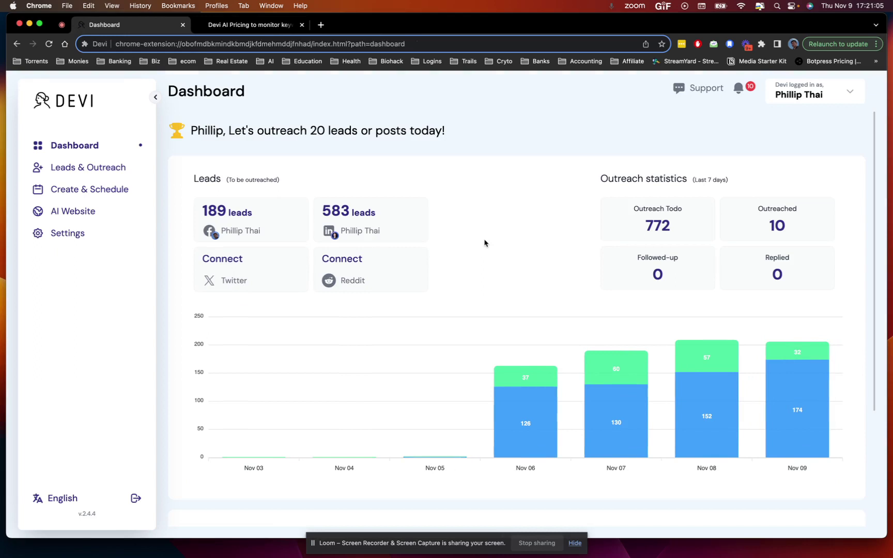
scroll(484, 243, "down", 2)
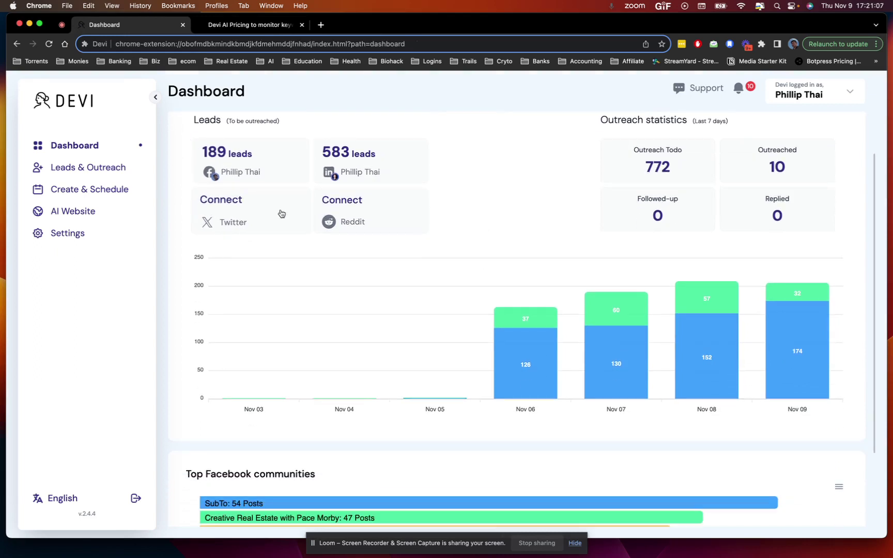
scroll(479, 237, "down", 1)
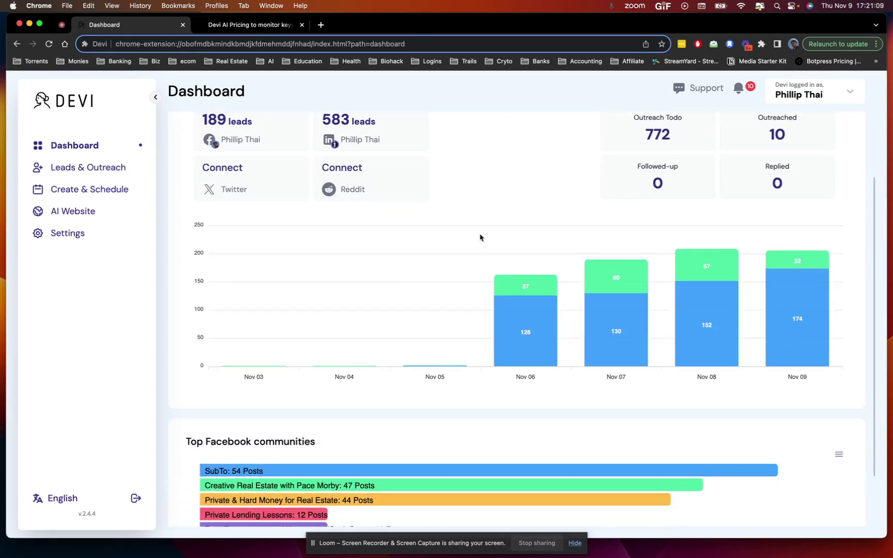
scroll(480, 237, "down", 2)
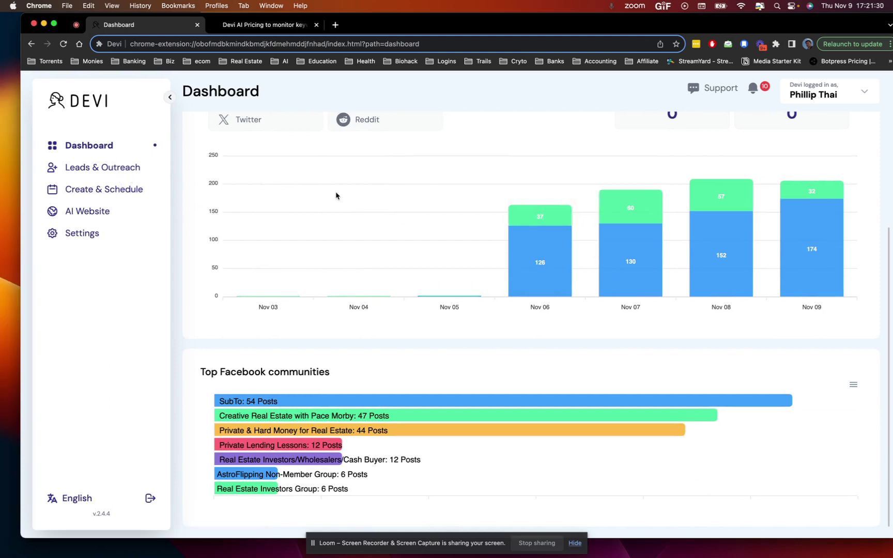
scroll(310, 281, "up", 3)
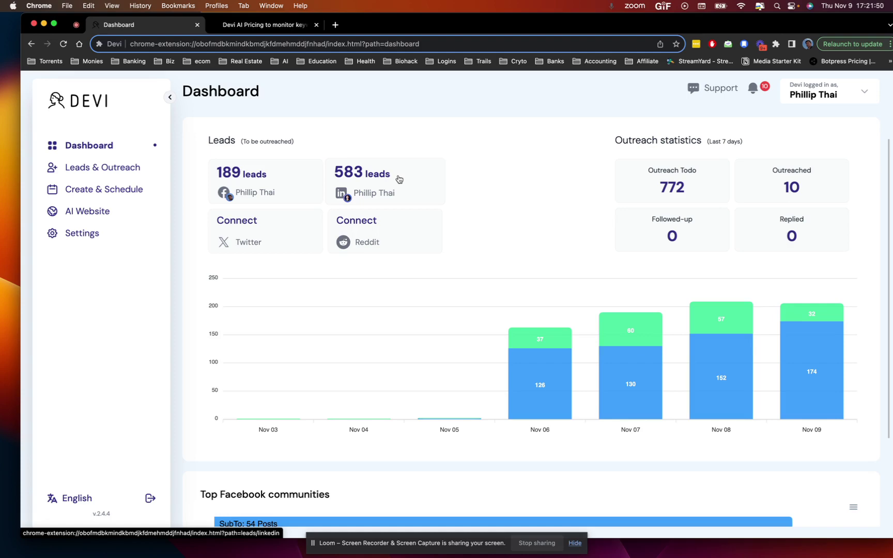
Go from the Facebook leads feed to the lead keyword settings
left_click(288, 189)
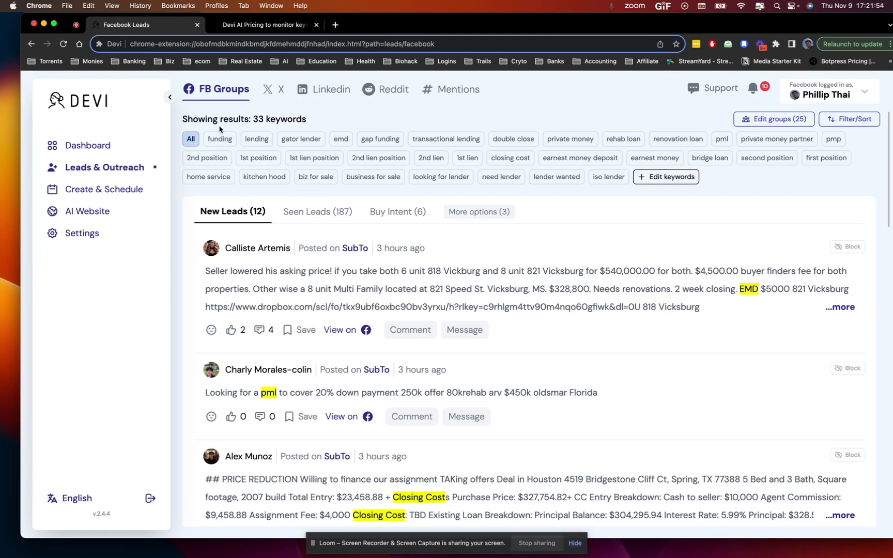
left_click(674, 177)
scroll(466, 311, "down", 2)
scroll(446, 365, "down", 5)
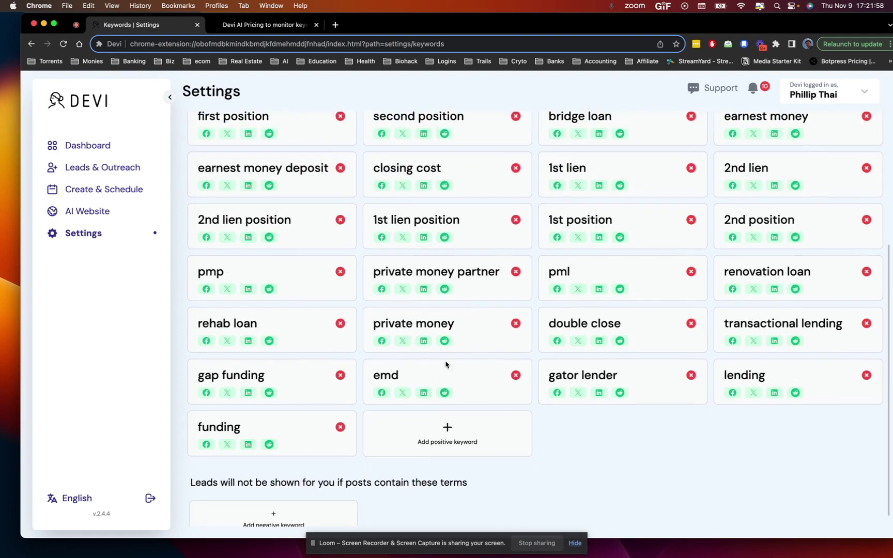
Add positive keyword 'hard money loan' with Twitter, LinkedIn and Reddit turned off, then close the dialog
left_click(441, 438)
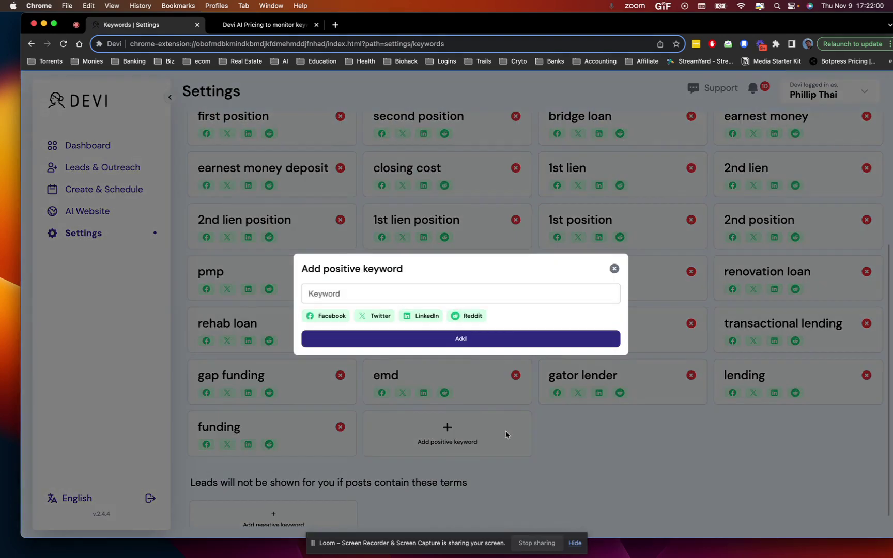
left_click(441, 292)
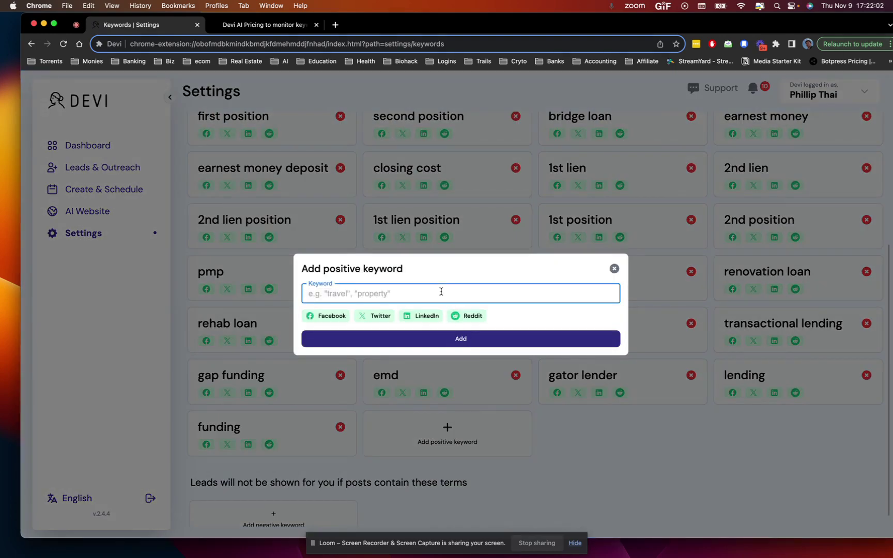
type("hd")
key("BackSpace")
key("BackSpace")
type("hard")
left_click(480, 314)
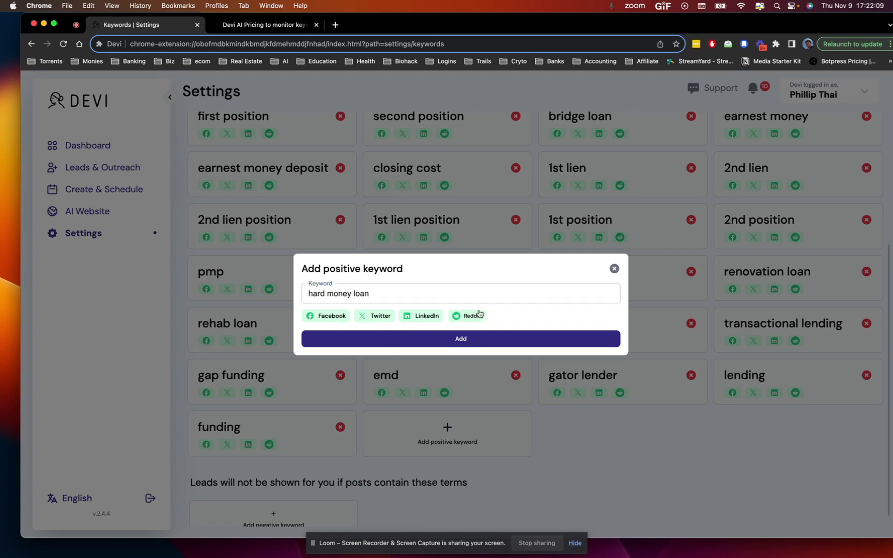
left_click(422, 318)
left_click(375, 318)
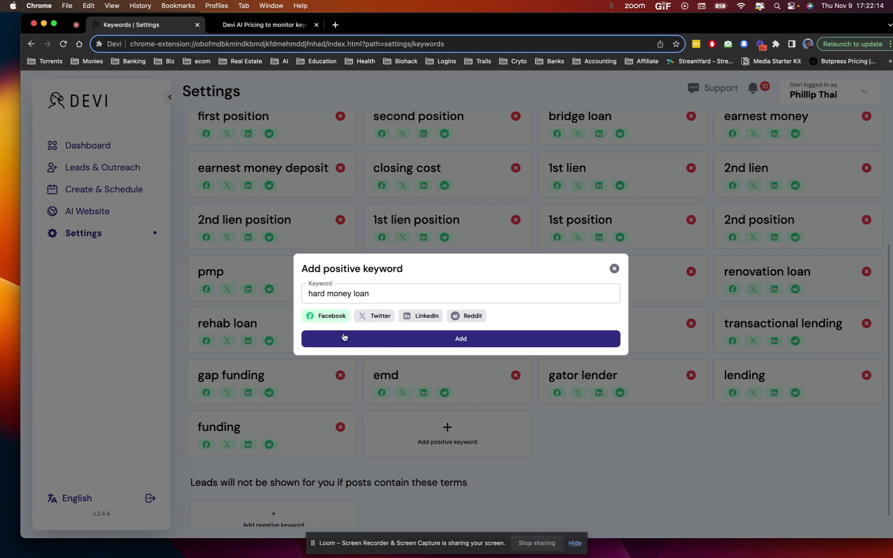
left_click(435, 347)
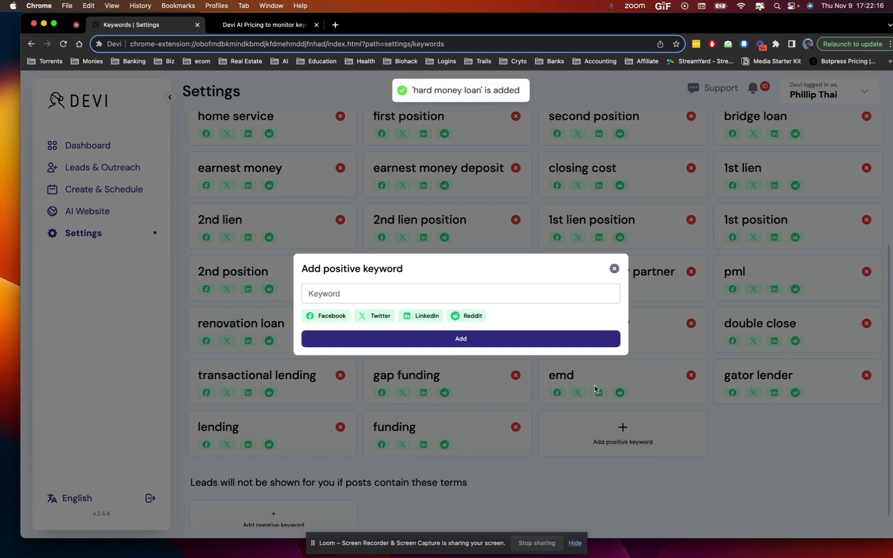
left_click(614, 270)
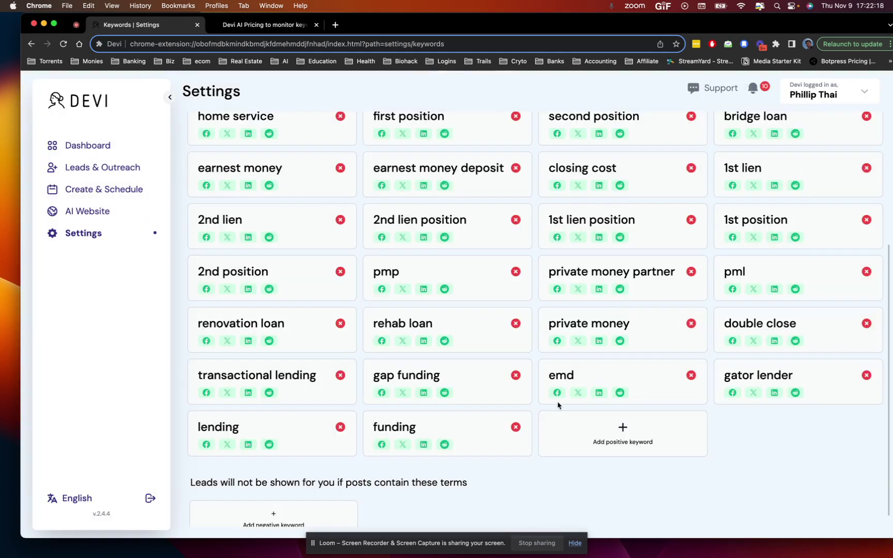
scroll(534, 409, "up", 4)
scroll(535, 408, "up", 2)
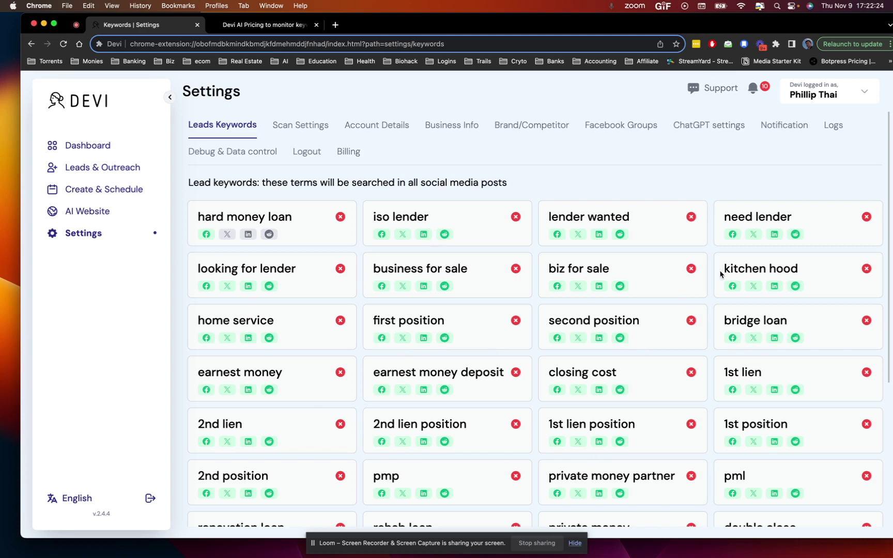
Turn off Twitter for the six lender and business-for-sale keywords, then return to the leads feed
left_click(402, 236)
left_click(578, 234)
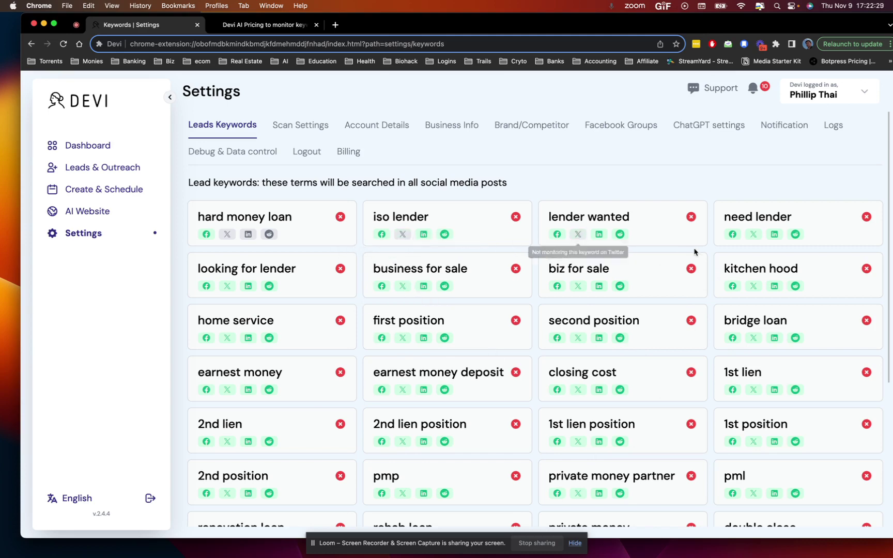
left_click(752, 235)
left_click(752, 287)
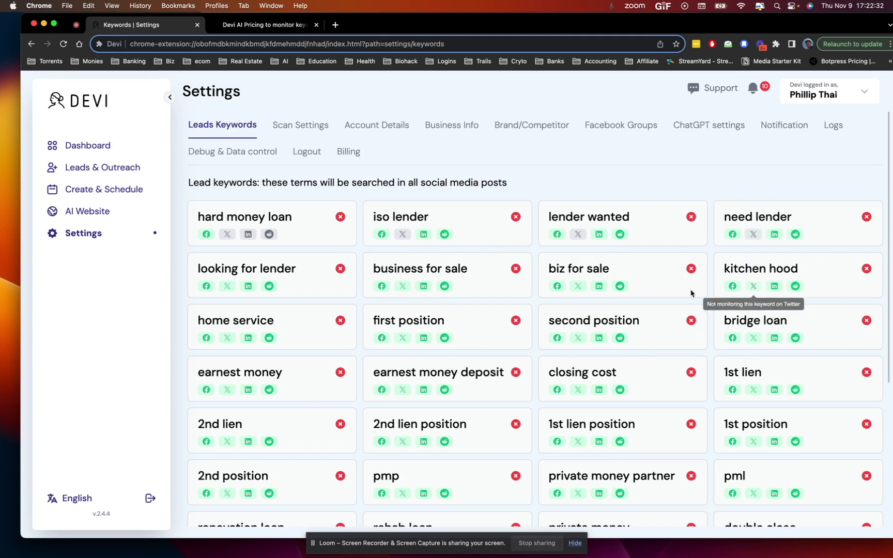
left_click(582, 286)
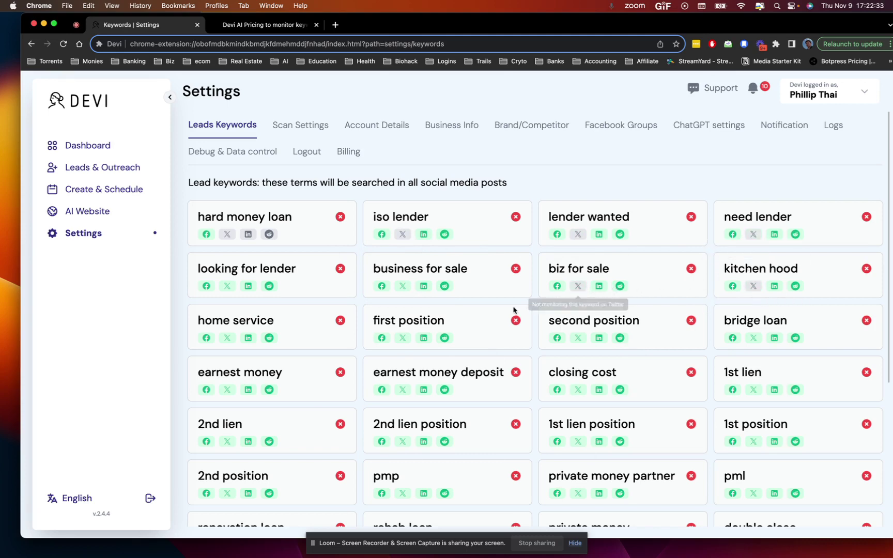
left_click(402, 285)
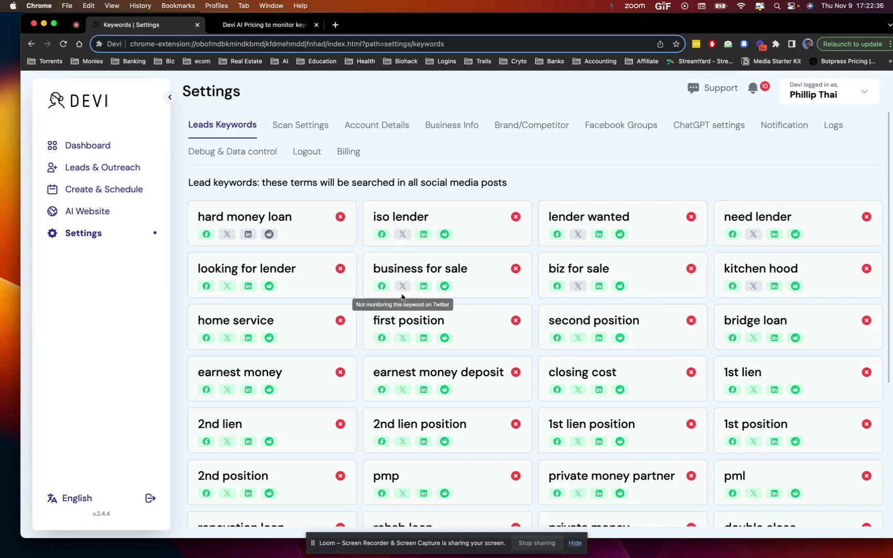
left_click(118, 167)
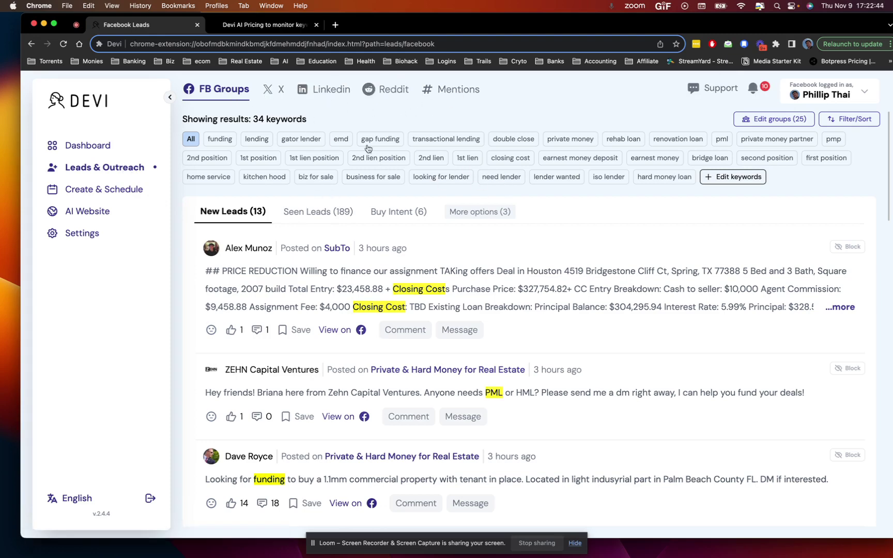
scroll(432, 269, "down", 1)
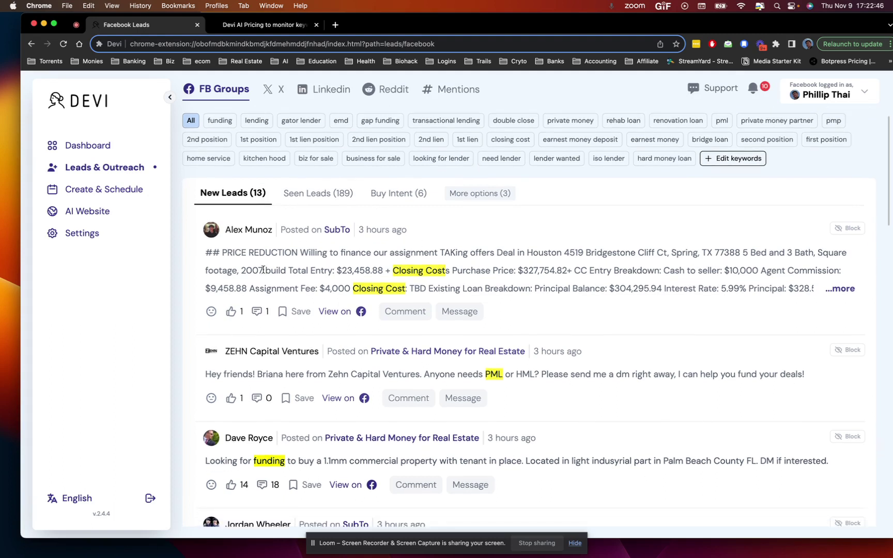
scroll(464, 269, "down", 1)
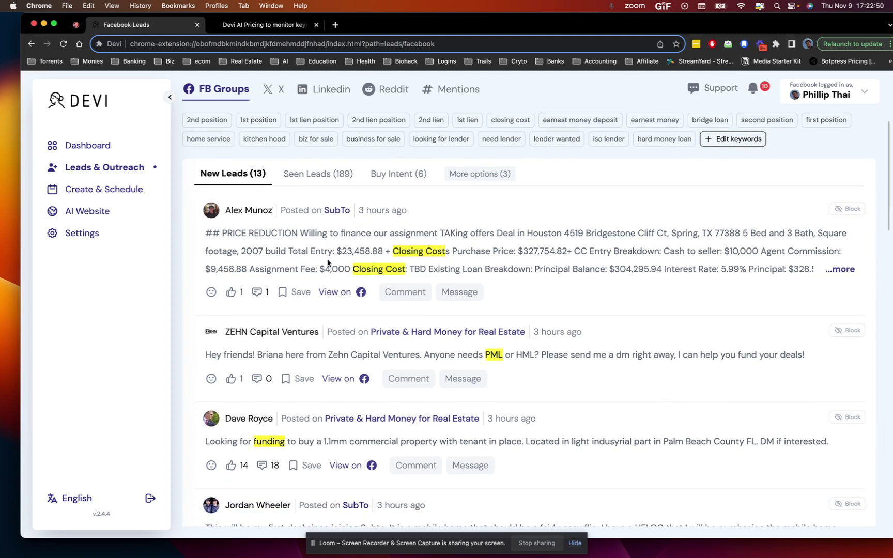
Expand the first lead post, then open Edit groups to view the 25 monitored Facebook groups
left_click(849, 271)
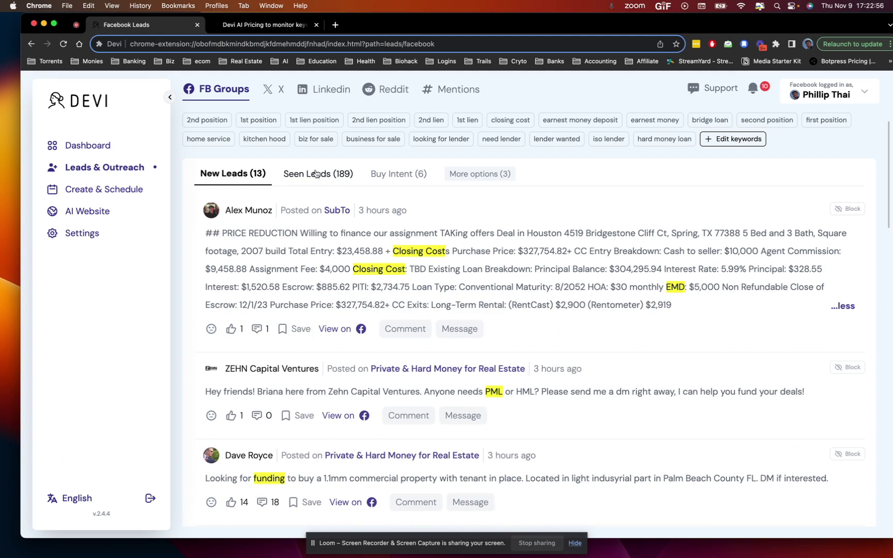
scroll(419, 230, "up", 1)
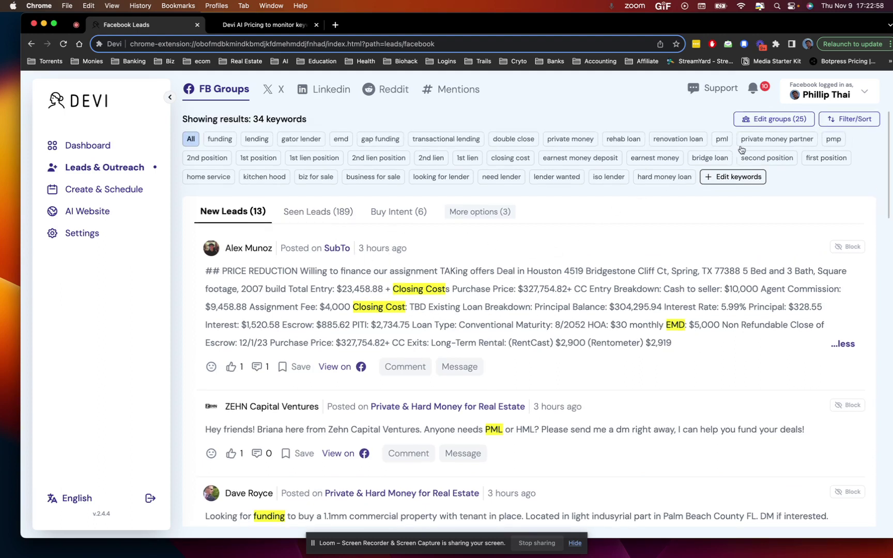
left_click(774, 119)
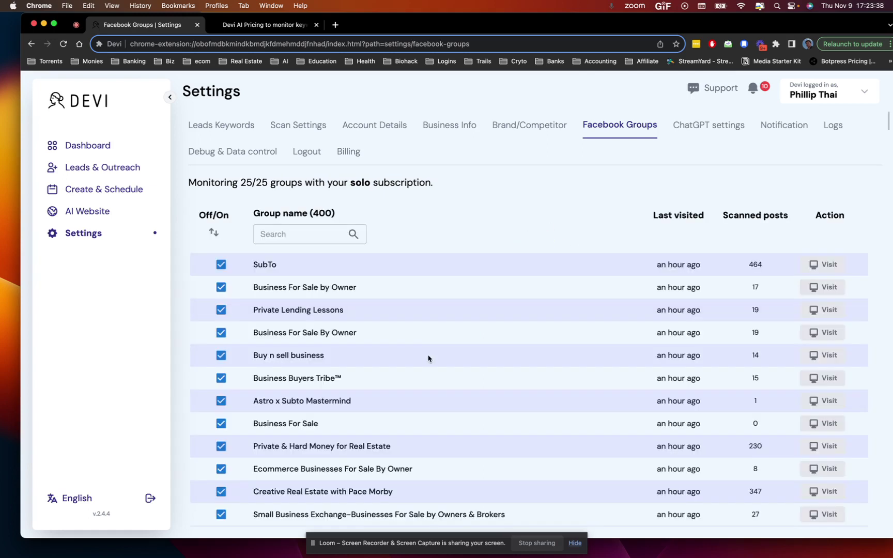
scroll(439, 330, "down", 1)
scroll(345, 293, "down", 5)
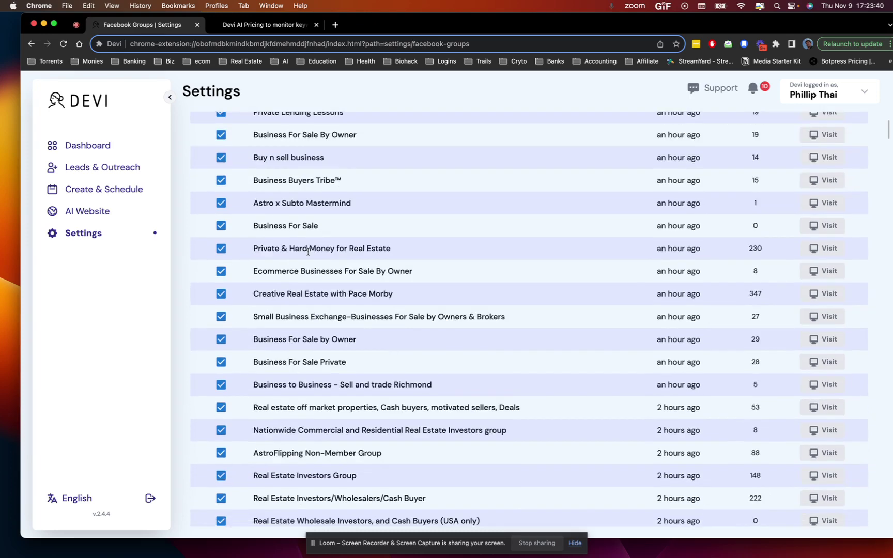
scroll(317, 242, "up", 5)
left_click(299, 202)
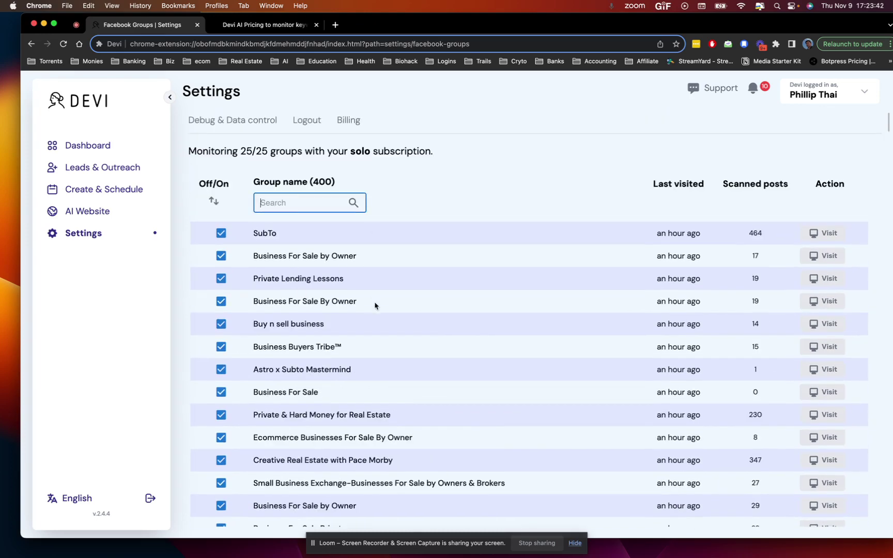
scroll(375, 306, "down", 2)
scroll(482, 258, "down", 2)
scroll(447, 281, "down", 2)
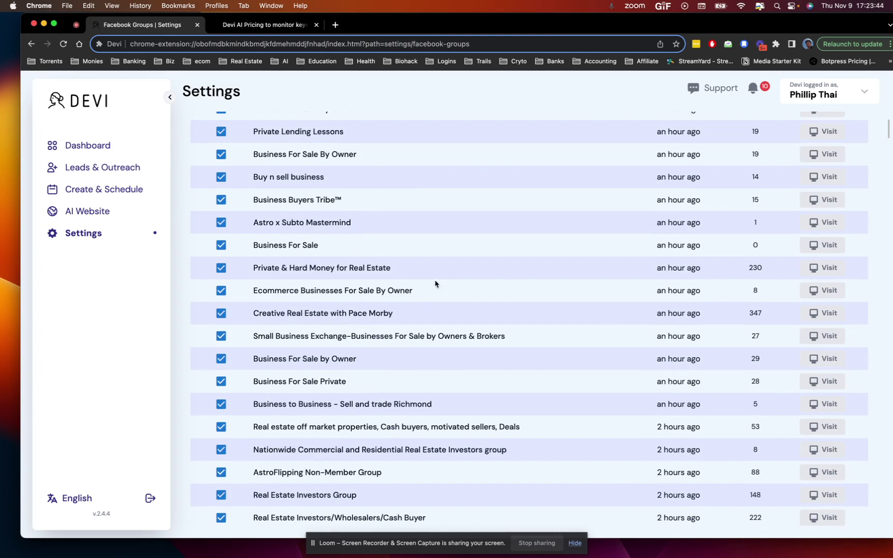
scroll(405, 308, "down", 1)
scroll(353, 321, "down", 1)
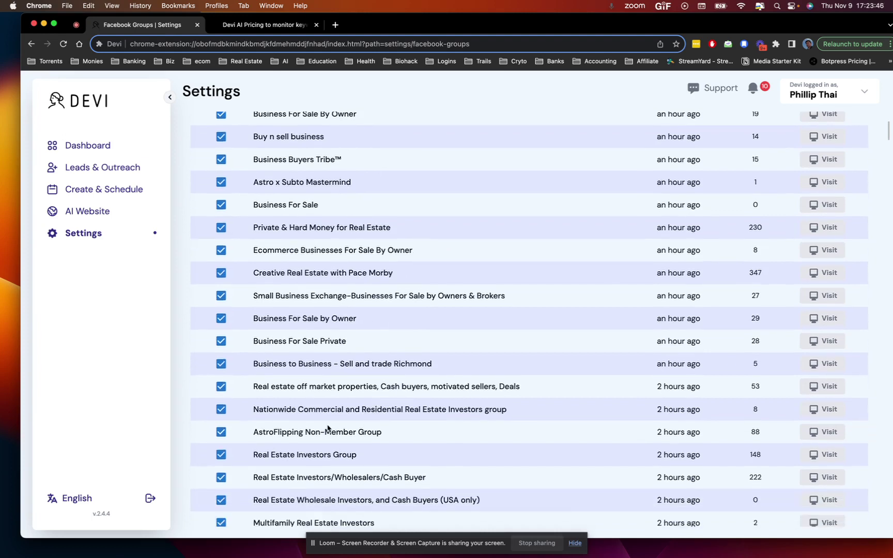
left_click(221, 433)
left_click(224, 433)
scroll(327, 427, "down", 5)
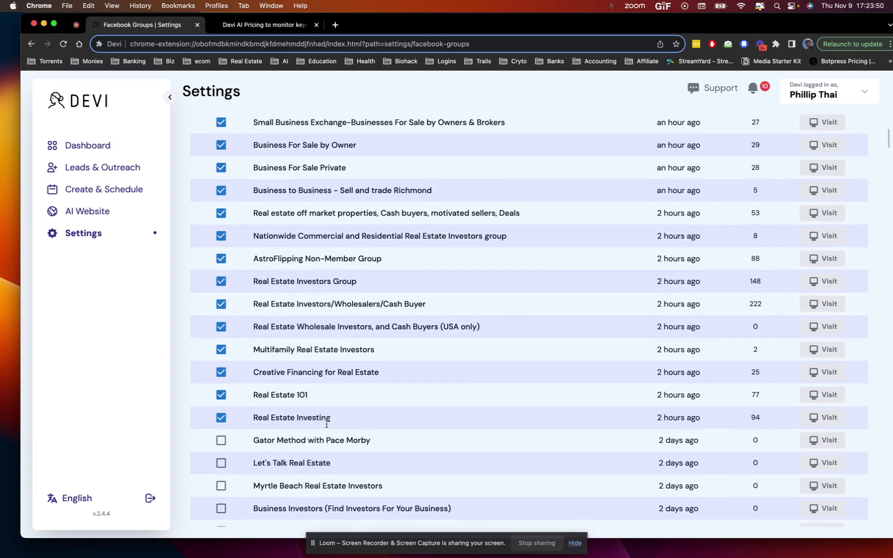
scroll(327, 430, "down", 2)
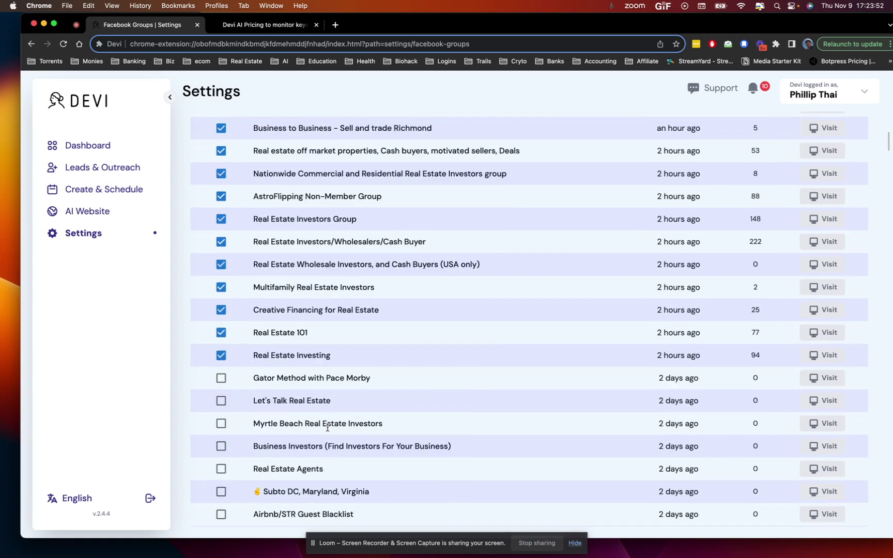
scroll(328, 429, "down", 2)
scroll(327, 430, "down", 1)
scroll(327, 431, "down", 2)
scroll(327, 431, "down", 3)
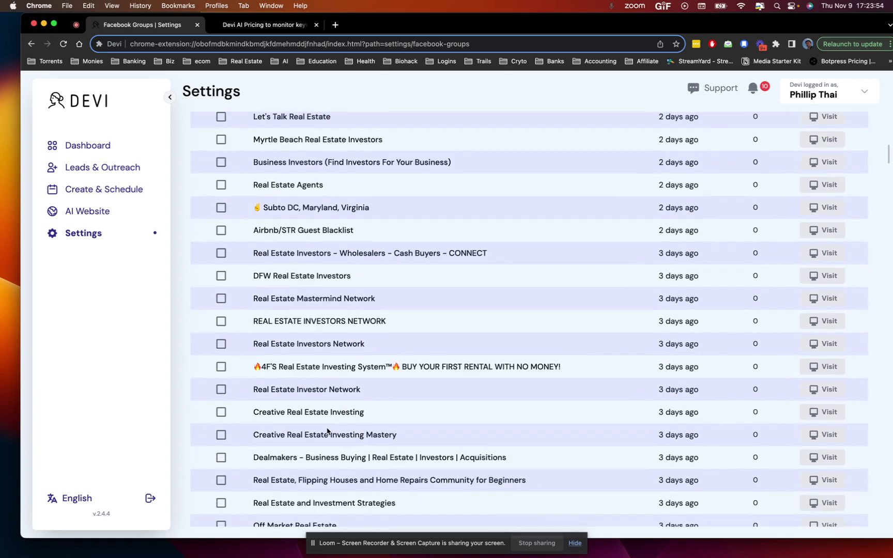
scroll(329, 429, "down", 3)
scroll(329, 429, "down", 6)
scroll(386, 400, "down", 3)
scroll(386, 399, "down", 10)
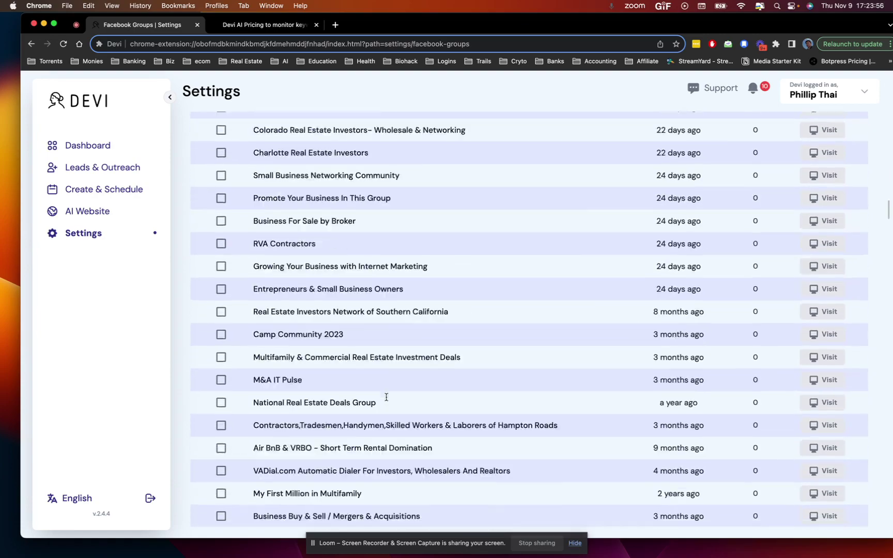
scroll(385, 396, "down", 10)
scroll(385, 396, "down", 10)
scroll(386, 396, "down", 10)
scroll(386, 397, "up", 10)
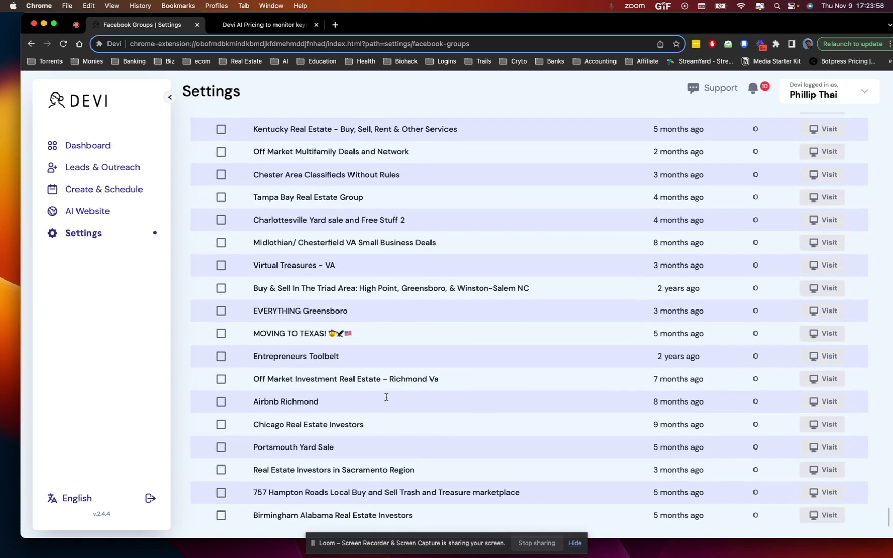
scroll(385, 397, "up", 10)
scroll(398, 369, "up", 10)
scroll(399, 368, "up", 10)
scroll(399, 368, "up", 10)
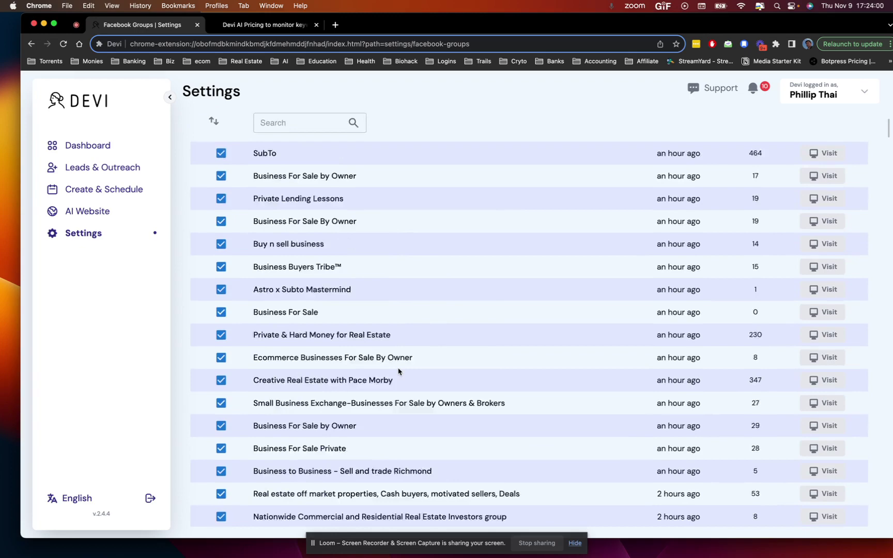
scroll(398, 372, "up", 10)
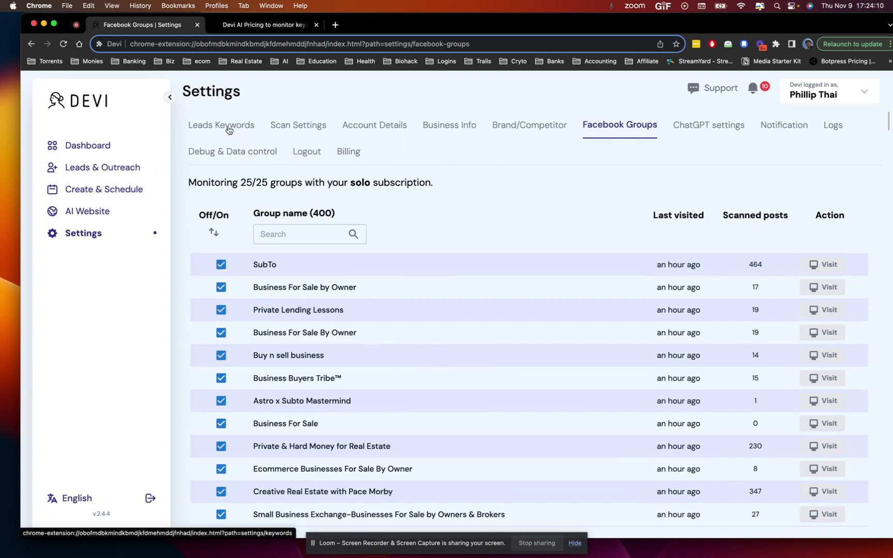
Go back to the Facebook Groups leads feed through Leads & Outreach
left_click(111, 168)
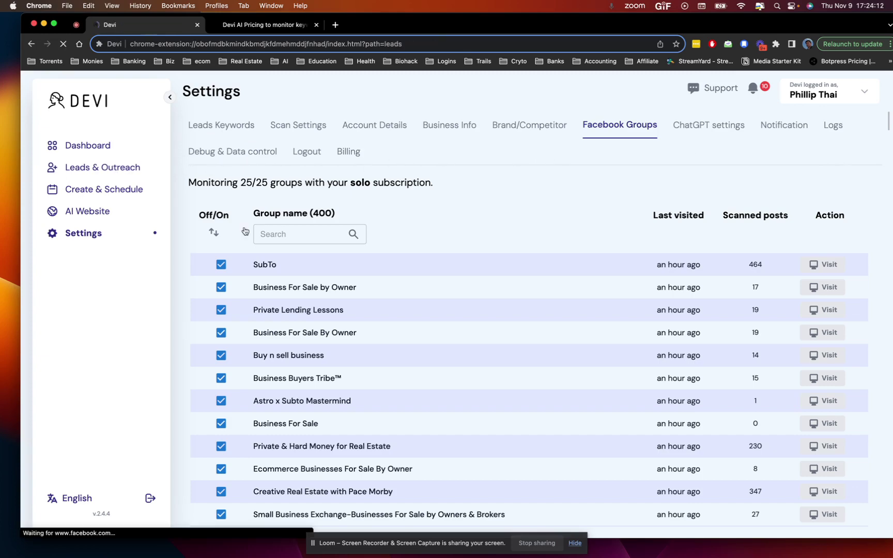
scroll(383, 340, "down", 1)
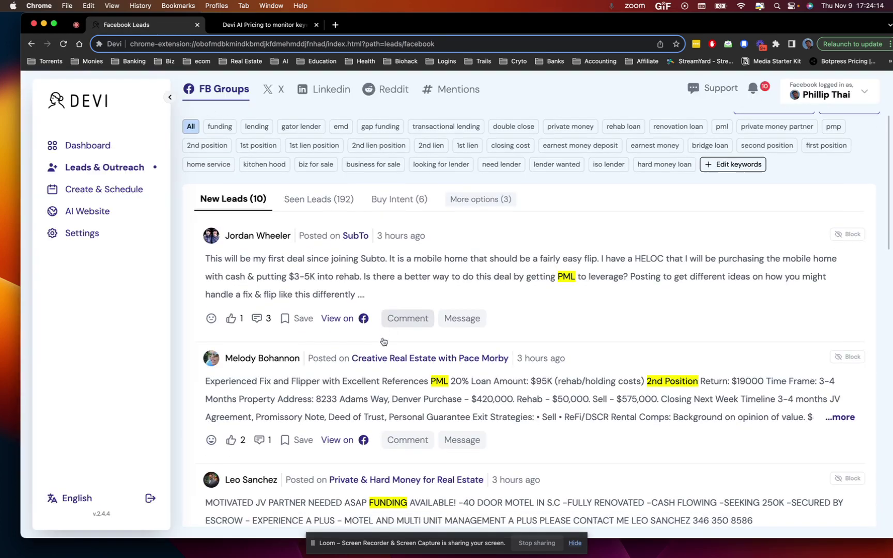
scroll(447, 258, "down", 2)
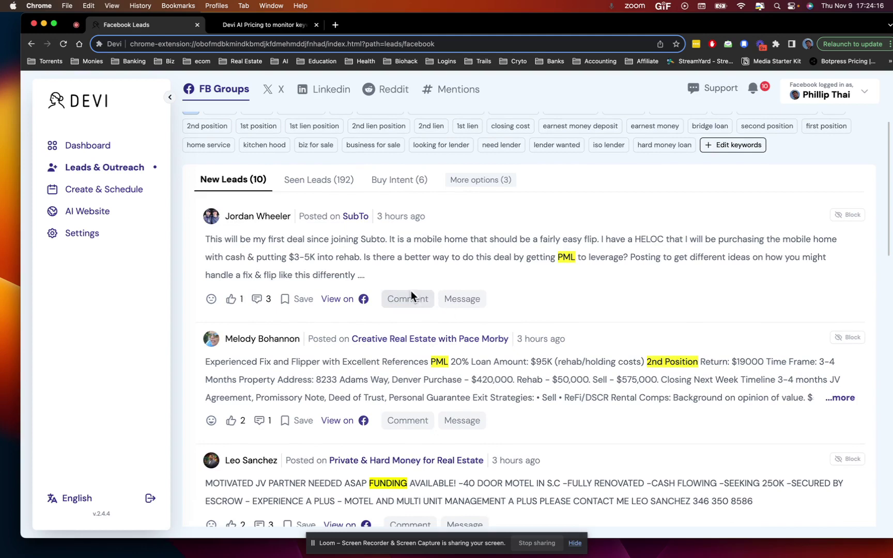
scroll(411, 290, "down", 2)
scroll(574, 314, "down", 1)
scroll(574, 313, "down", 1)
scroll(574, 313, "down", 1)
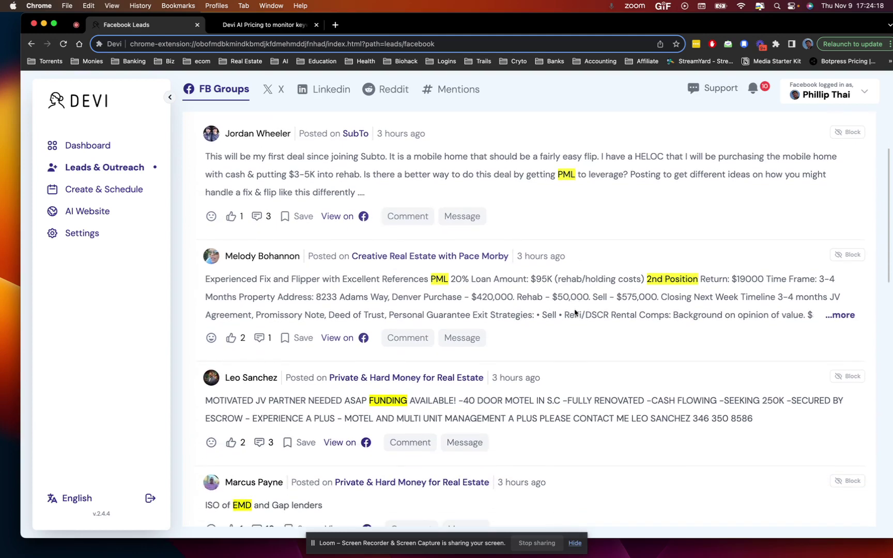
scroll(575, 312, "down", 2)
scroll(575, 312, "down", 1)
scroll(574, 312, "down", 1)
scroll(575, 313, "down", 1)
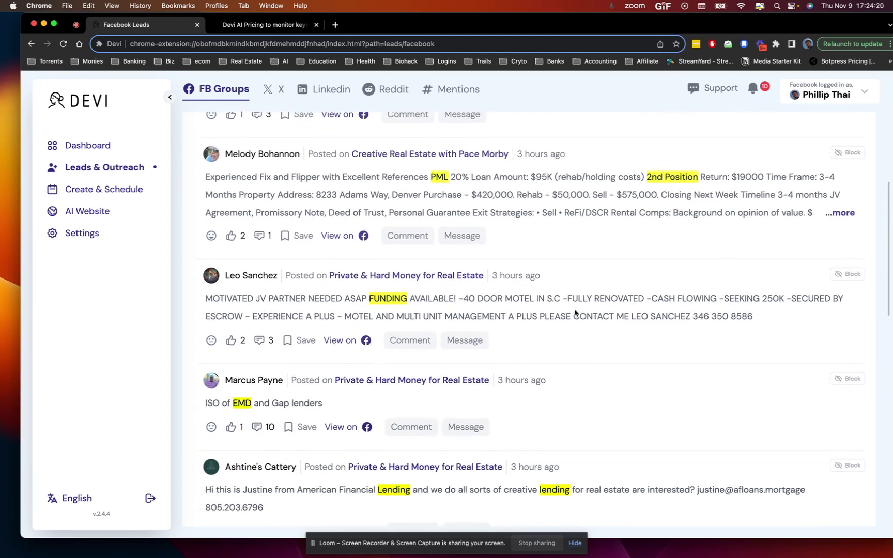
scroll(574, 312, "down", 1)
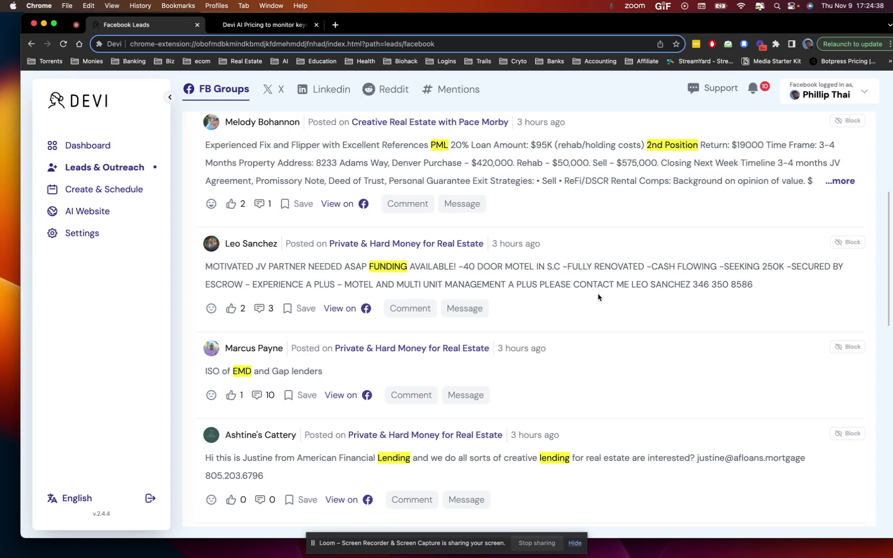
Generate an AI promotional comment on the motel funding post, then open its Business Info settings
left_click(423, 314)
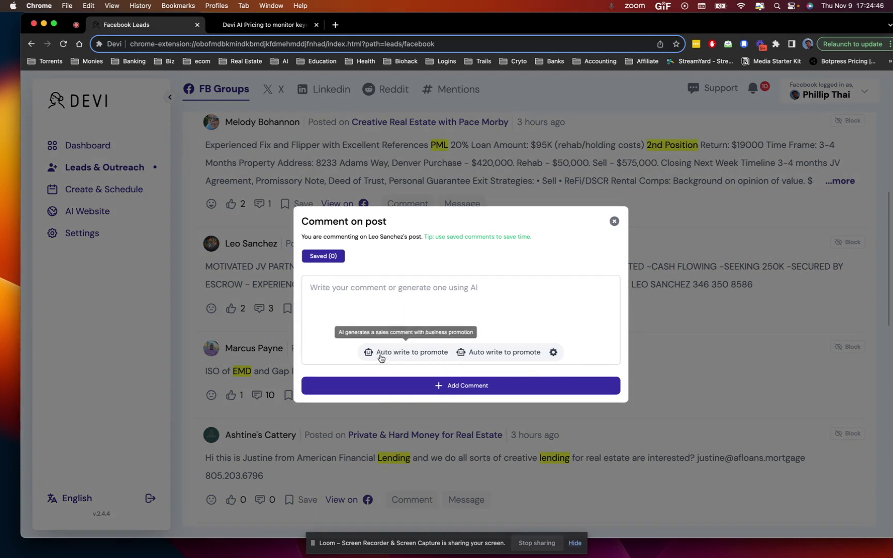
left_click(381, 358)
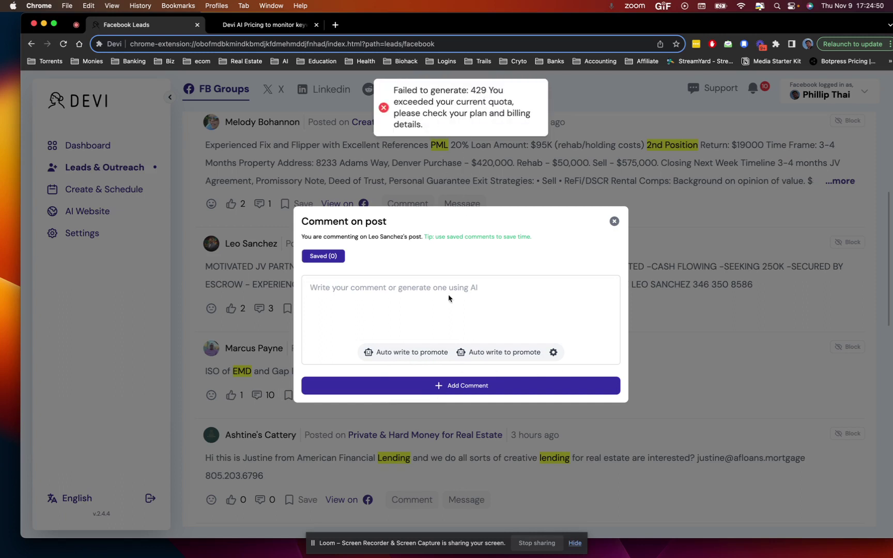
left_click(491, 355)
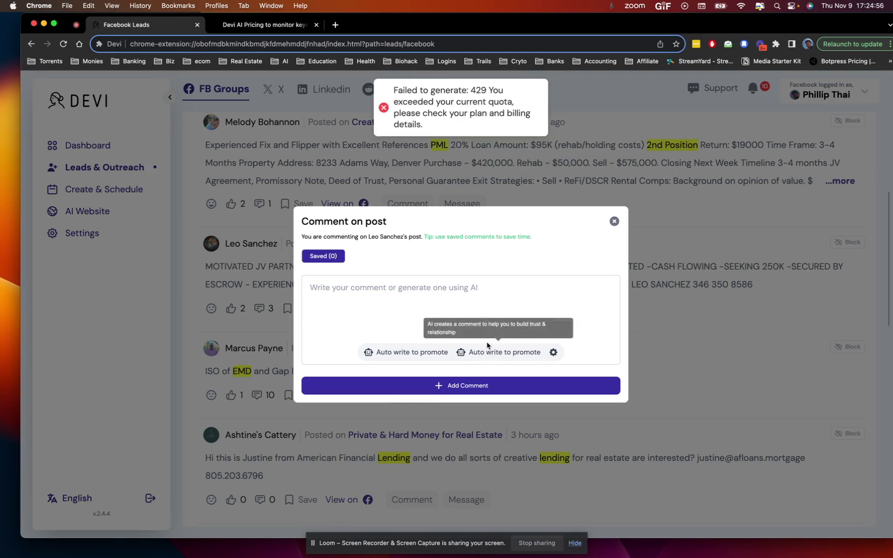
left_click(553, 352)
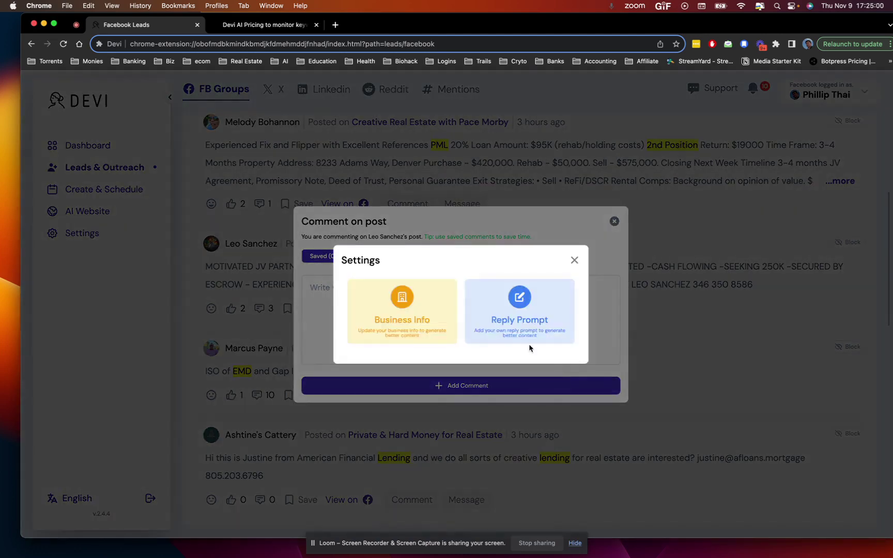
left_click(417, 338)
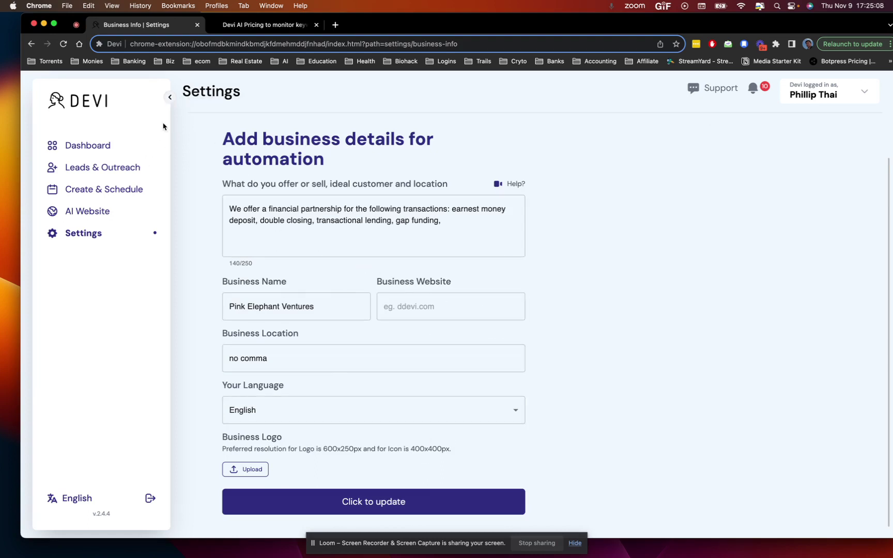
Collapse the sidebar, pass through the dashboard, and show the Facebook feed's Seen Leads
left_click(169, 96)
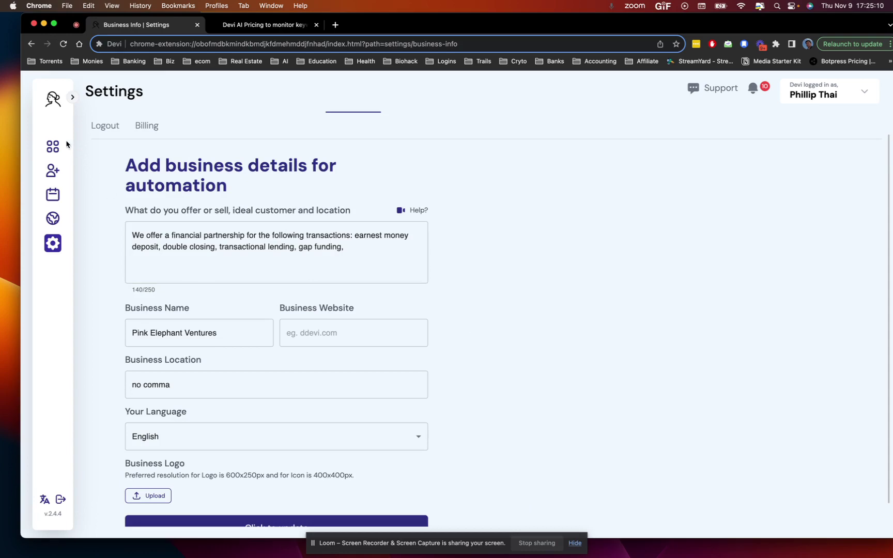
left_click(53, 147)
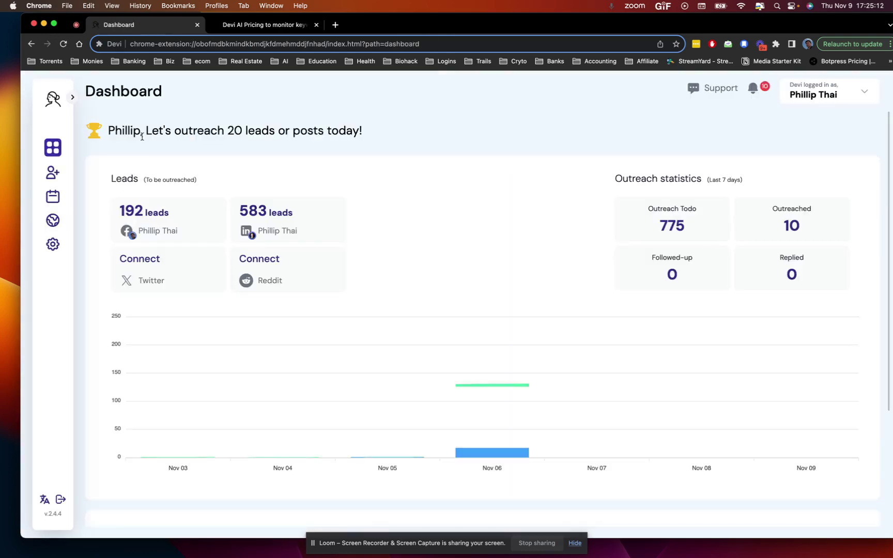
left_click(52, 172)
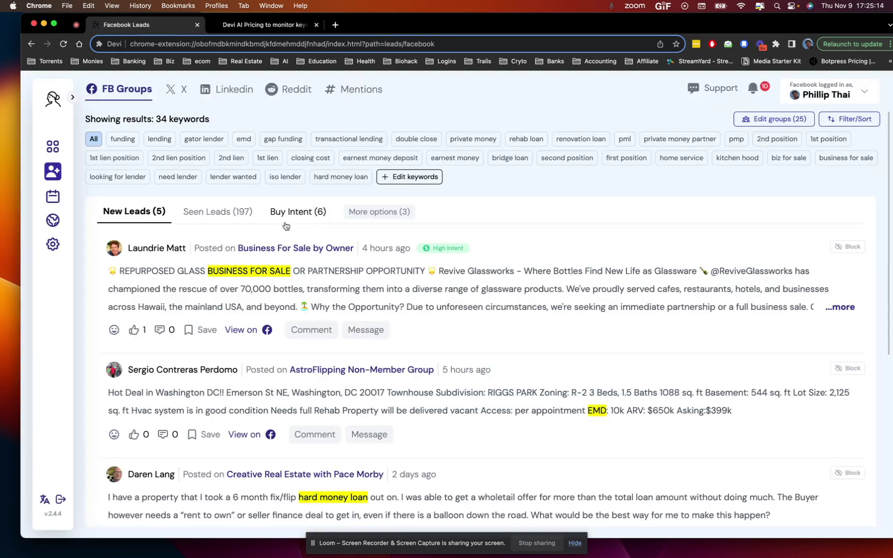
scroll(369, 329, "down", 5)
scroll(346, 331, "up", 4)
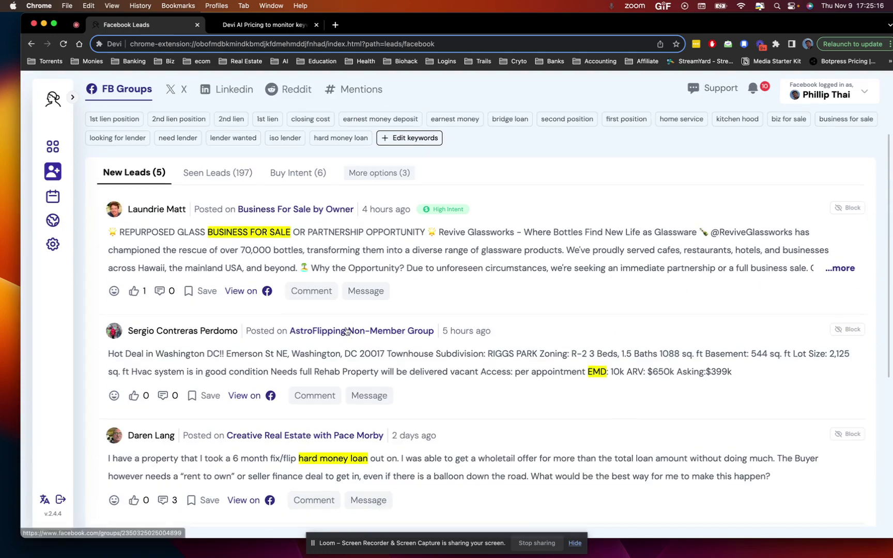
left_click(218, 172)
scroll(351, 302, "down", 1)
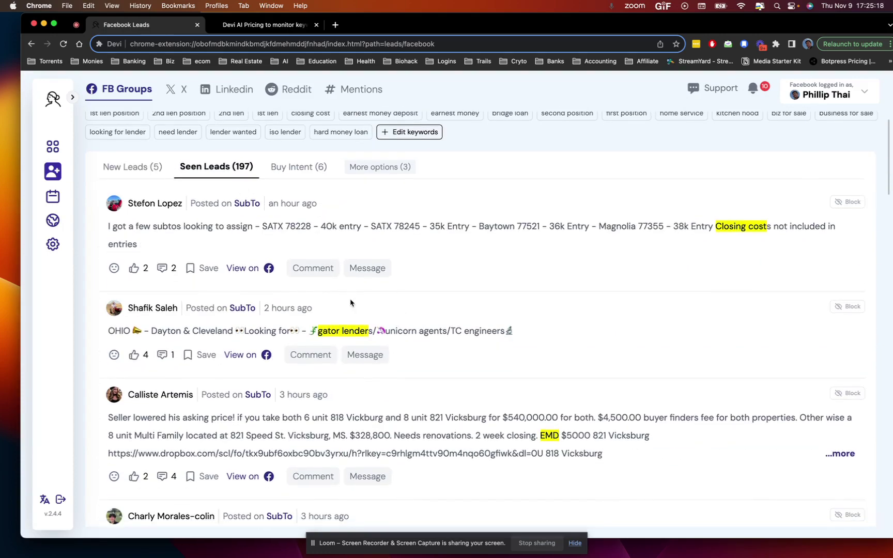
scroll(350, 304, "down", 4)
scroll(350, 302, "down", 2)
scroll(350, 302, "down", 3)
scroll(350, 300, "down", 2)
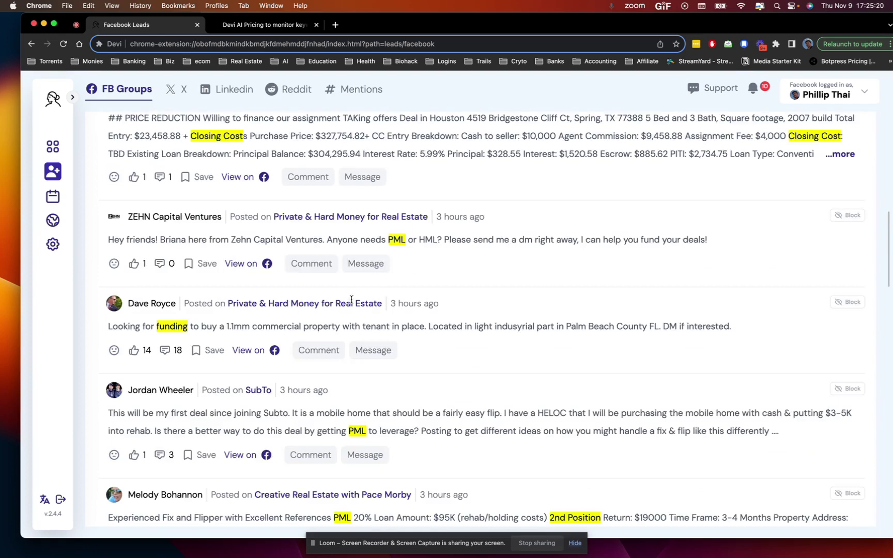
scroll(351, 300, "down", 1)
scroll(351, 300, "down", 3)
scroll(352, 302, "down", 1)
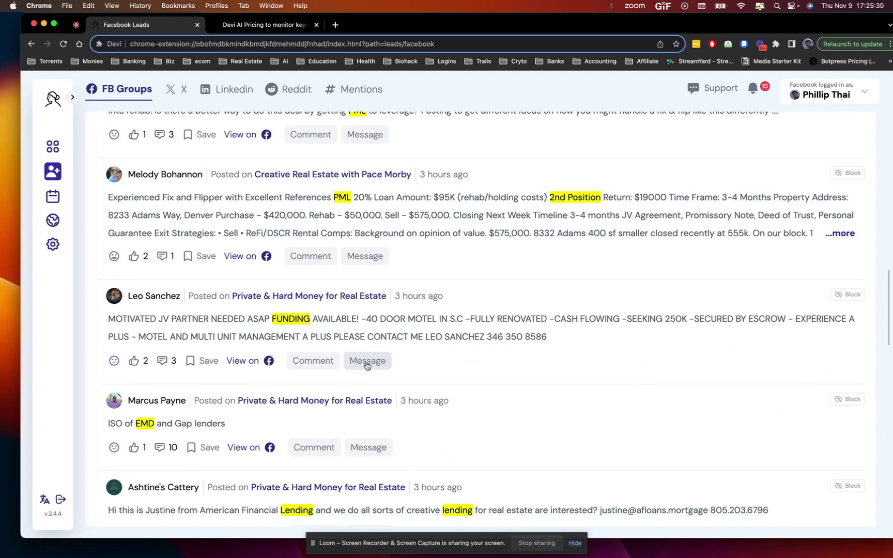
Message the motel poster about a JV partner via the Messenger popup, then close it
left_click(366, 360)
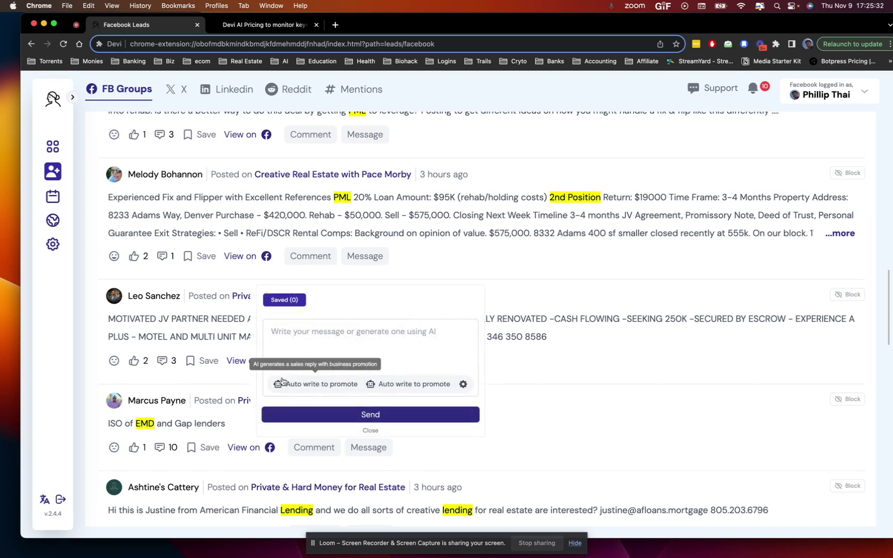
type("Hey Leo, are you sti")
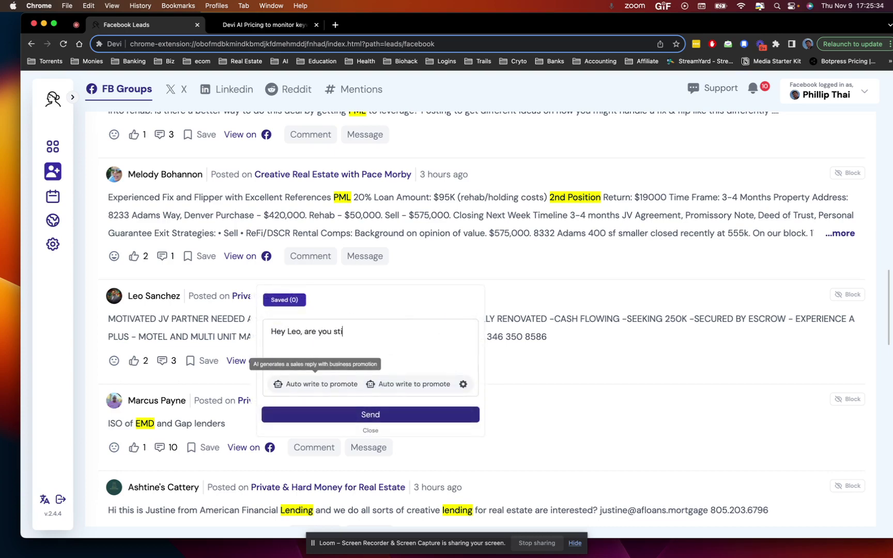
type("ll looking for a JV")
type("partner on your ")
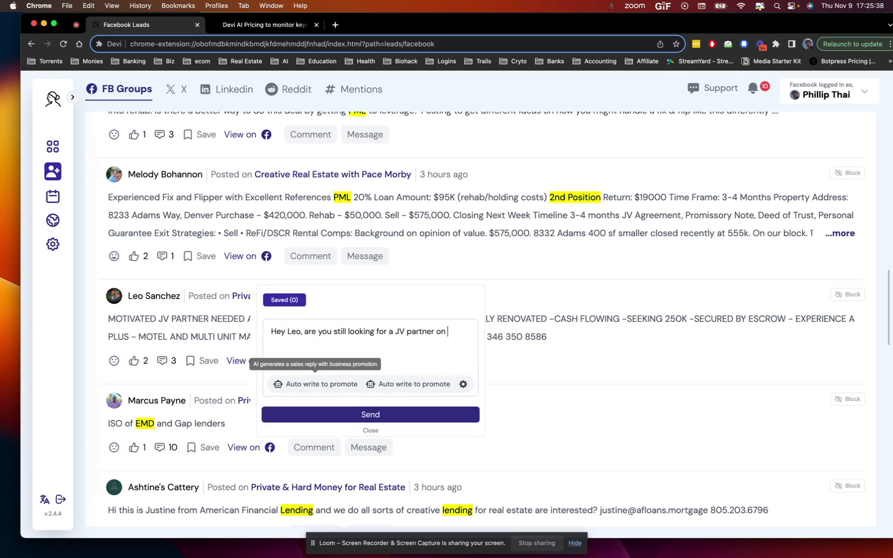
type("motel deal?")
left_click(366, 415)
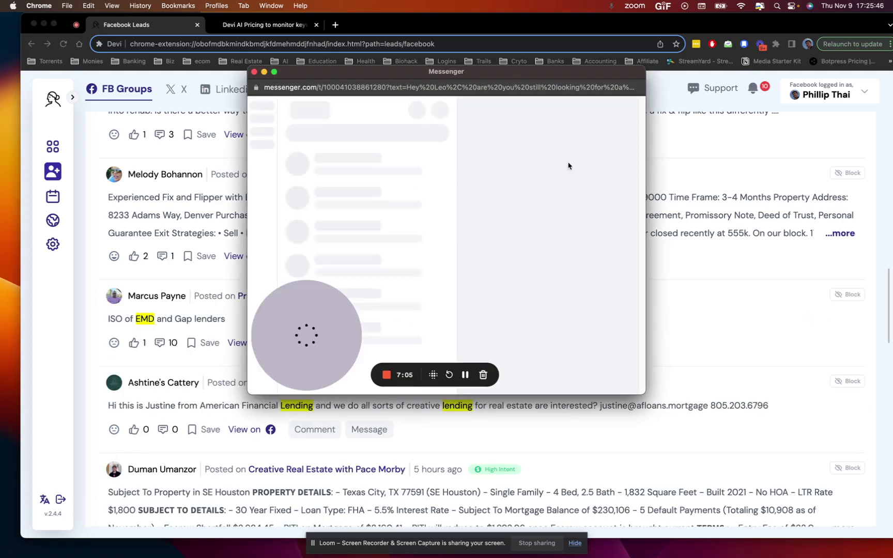
left_click(307, 373)
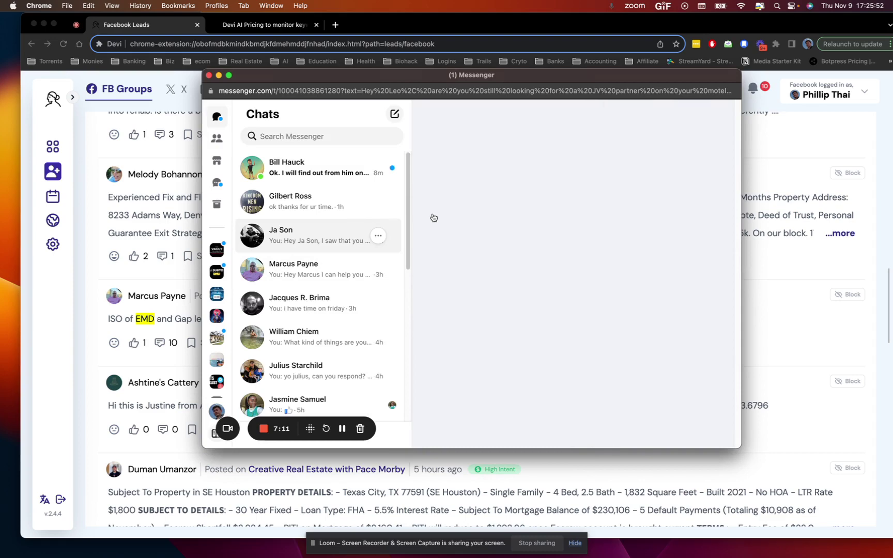
left_click(720, 433)
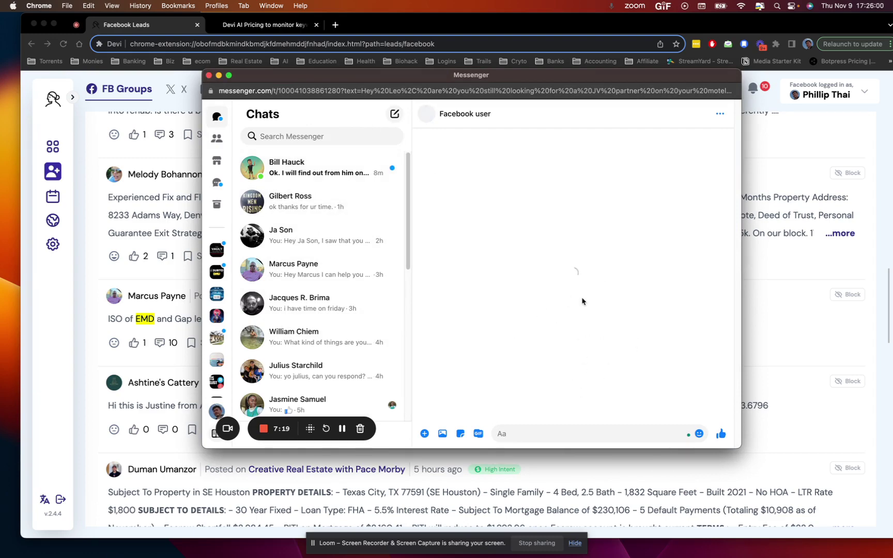
left_click(208, 76)
scroll(328, 283, "up", 2)
scroll(332, 293, "up", 2)
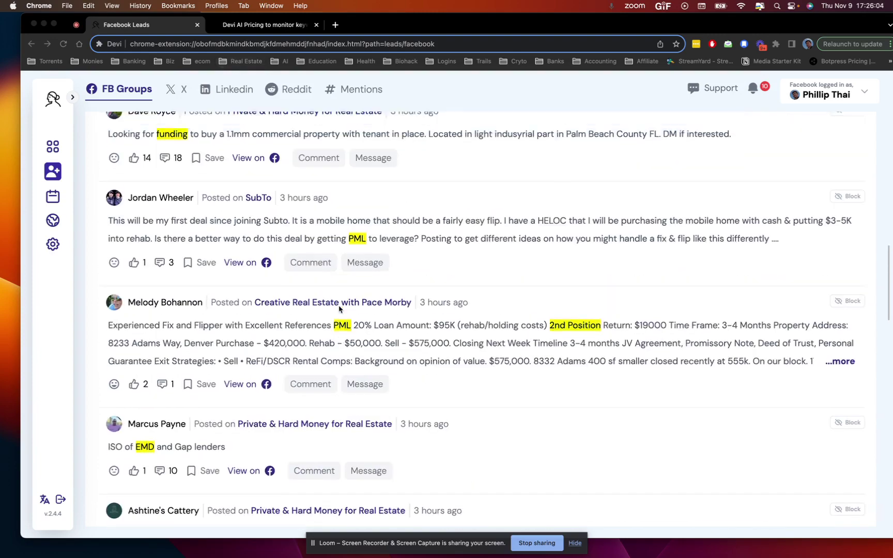
scroll(340, 309, "up", 5)
scroll(342, 304, "up", 5)
scroll(349, 285, "up", 1)
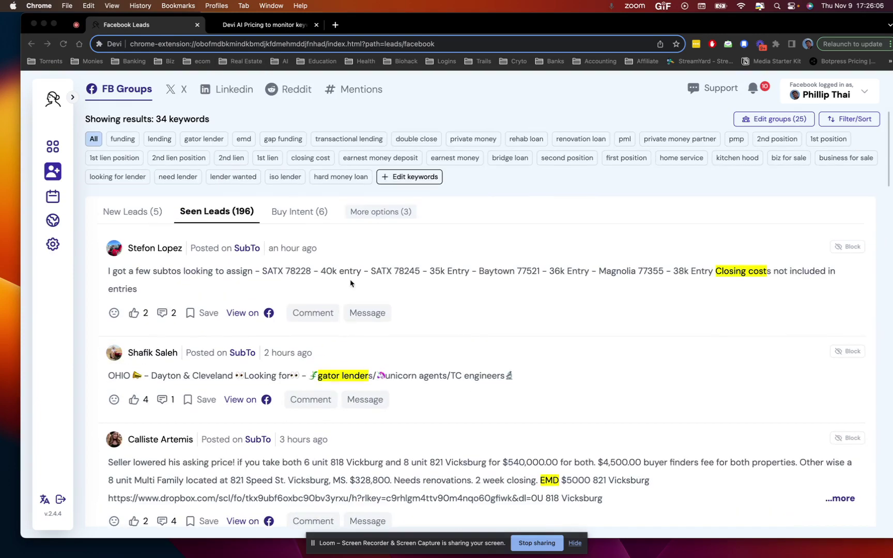
Filter to Messaged leads and post the comment 'Check your DMs' on the motel JV post
left_click(372, 213)
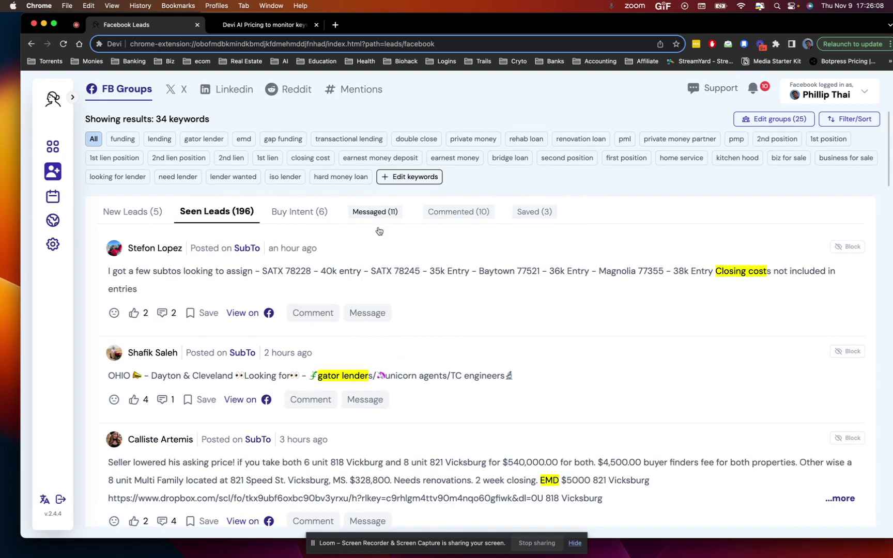
scroll(307, 312, "down", 1)
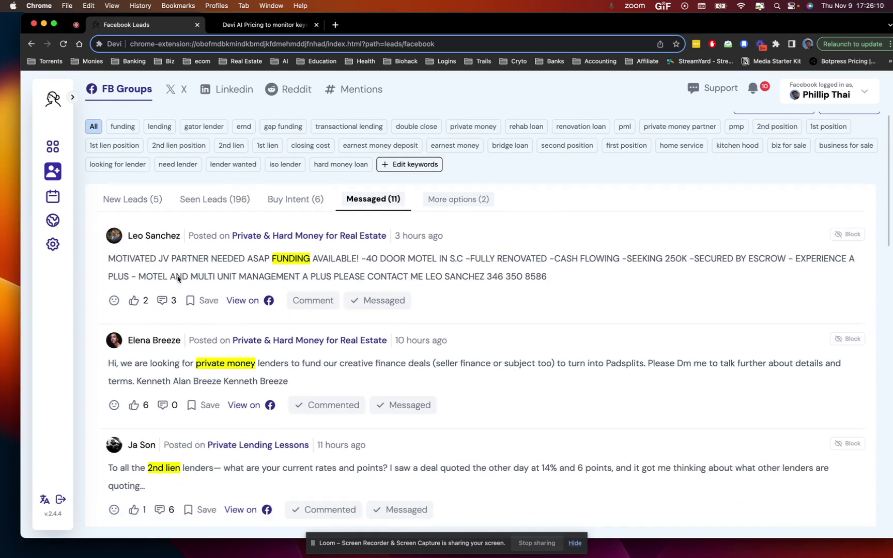
left_click(313, 300)
left_click(379, 293)
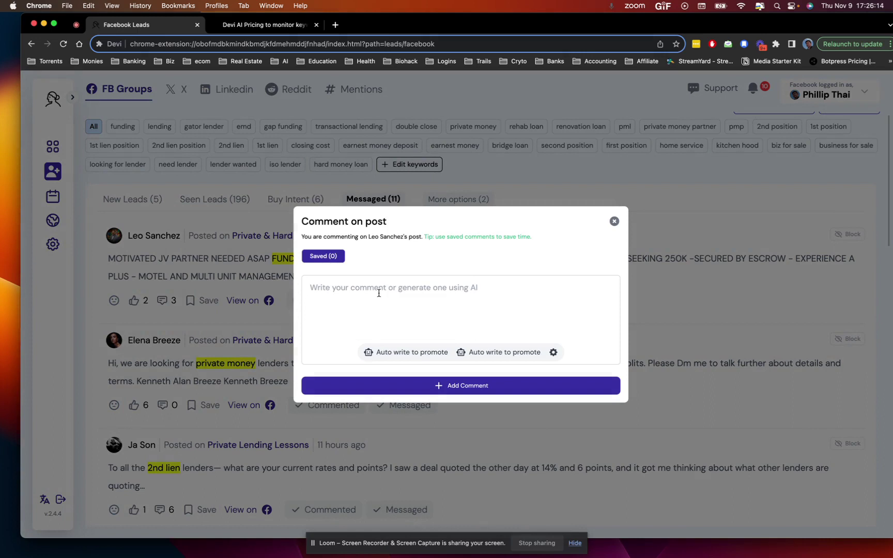
type("Hey")
key("BackSpace")
type("Check ")
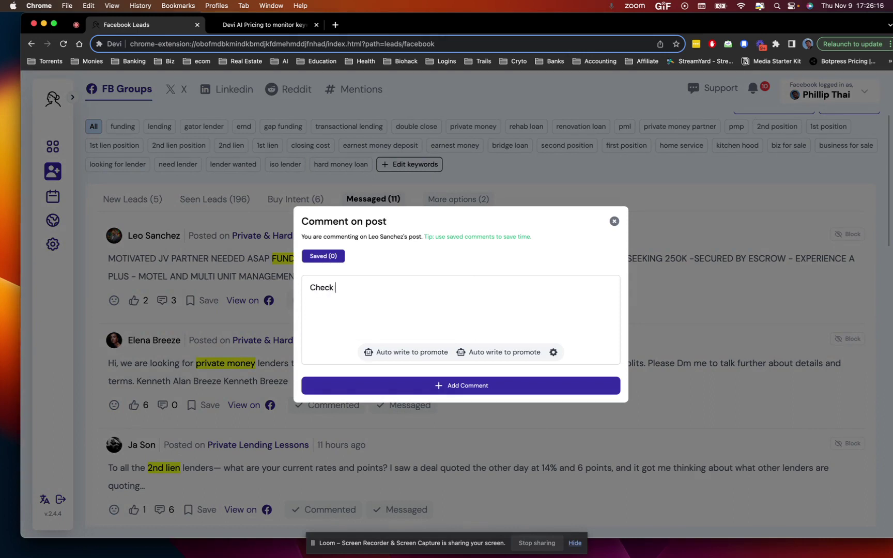
type("your DMs")
left_click(504, 383)
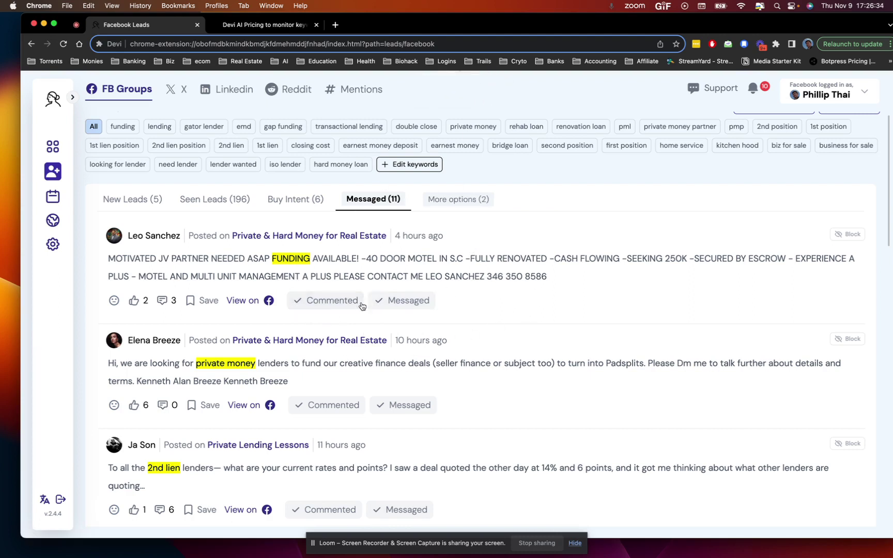
Show New Leads, then expand, read and collapse the glassware business-for-sale post
left_click(142, 207)
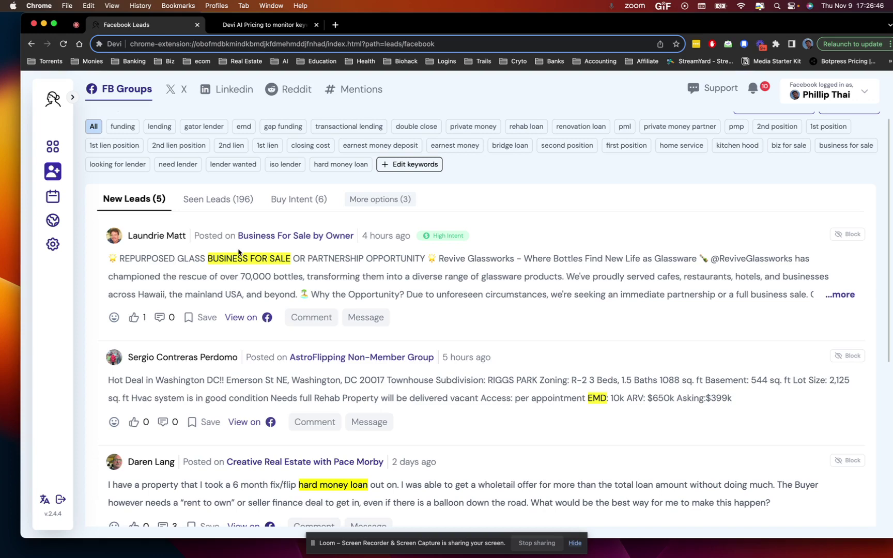
left_click(837, 301)
scroll(125, 234, "down", 1)
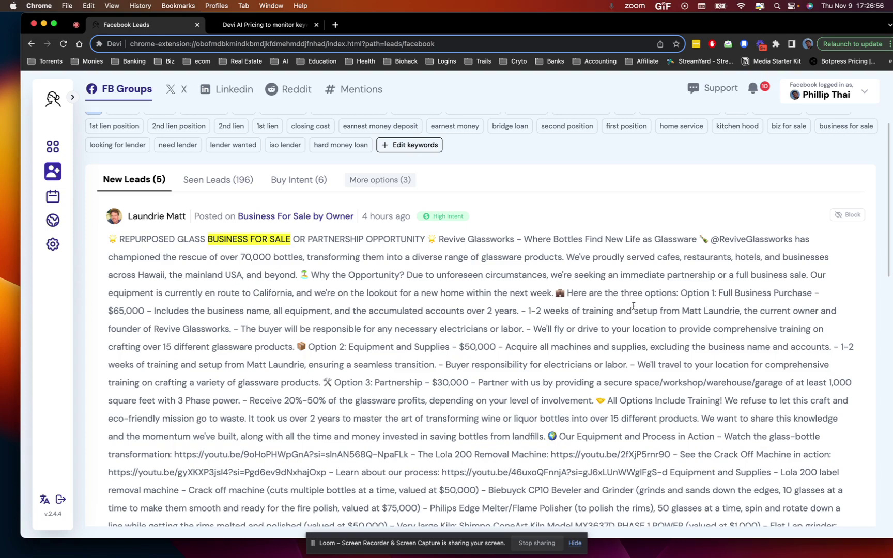
scroll(632, 306, "down", 2)
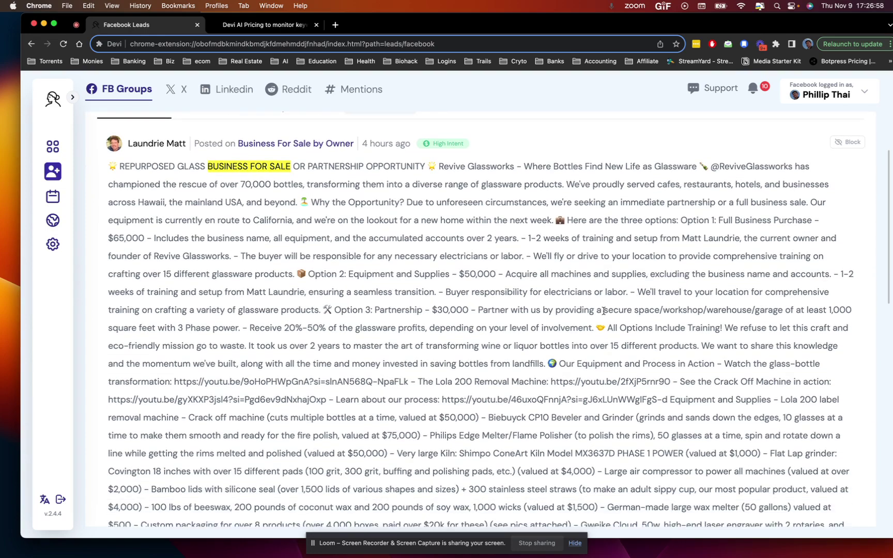
scroll(543, 306, "down", 3)
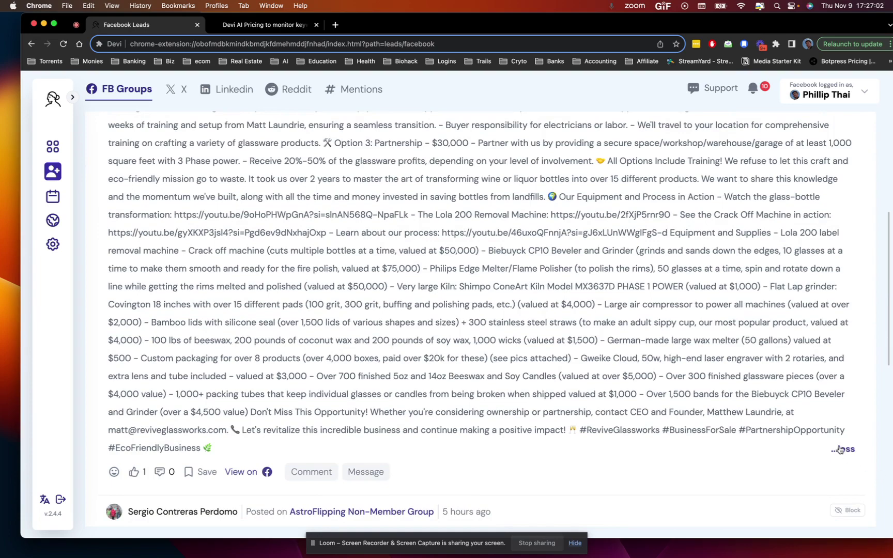
left_click(839, 449)
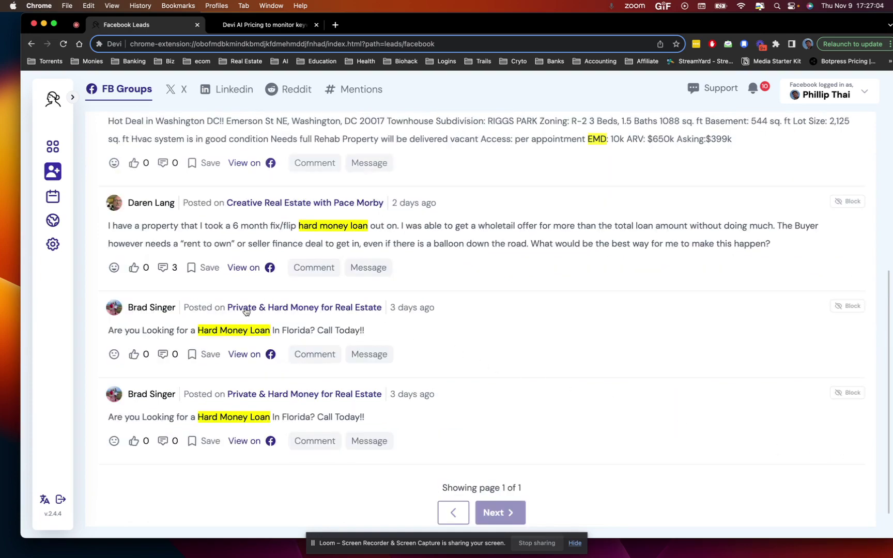
scroll(246, 312, "up", 5)
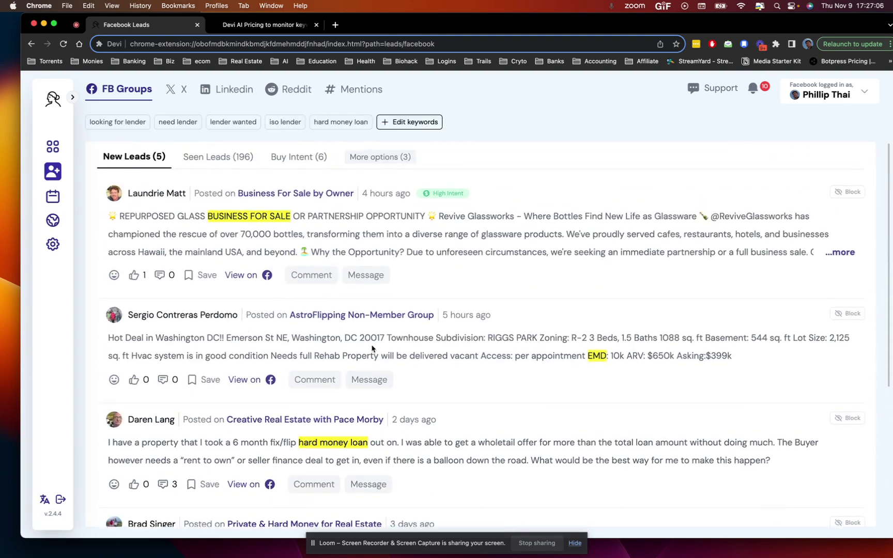
scroll(371, 347, "up", 2)
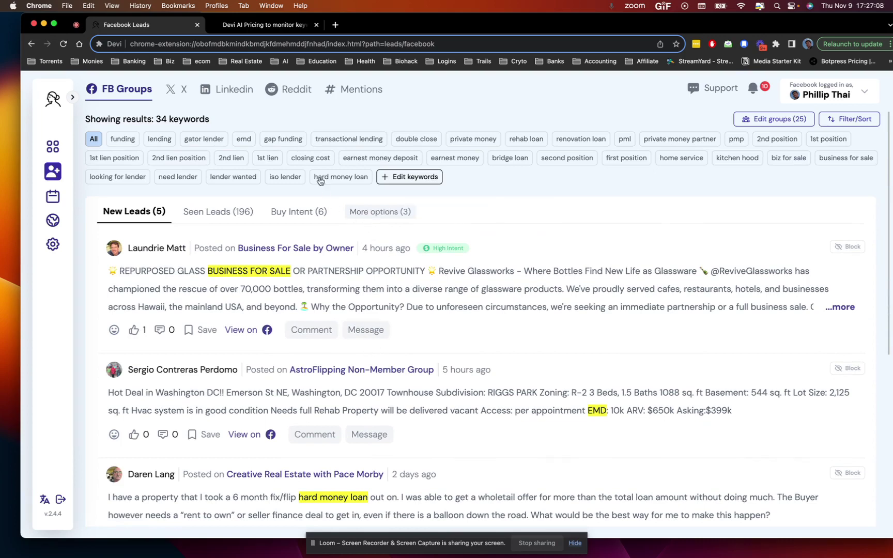
Check LinkedIn leads, return to FB Groups, filter to 'emd', and expand sidebar labels
left_click(227, 88)
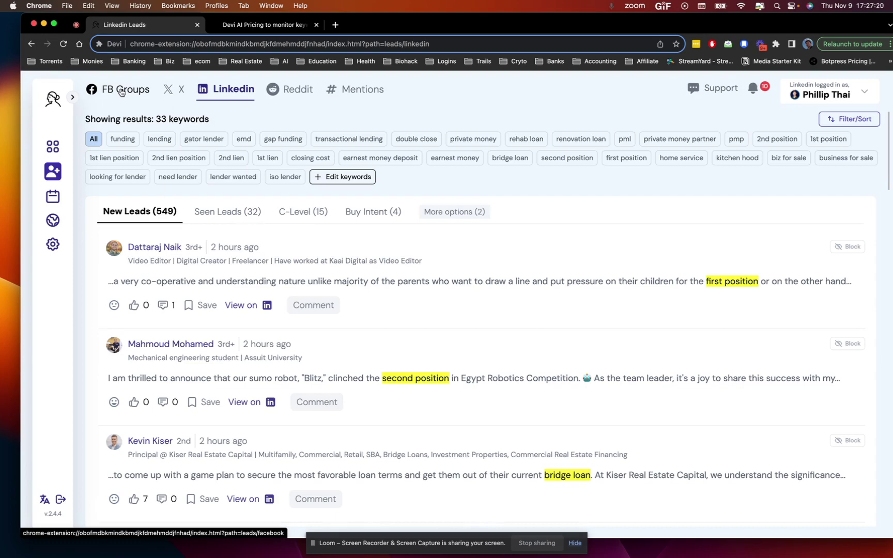
left_click(121, 92)
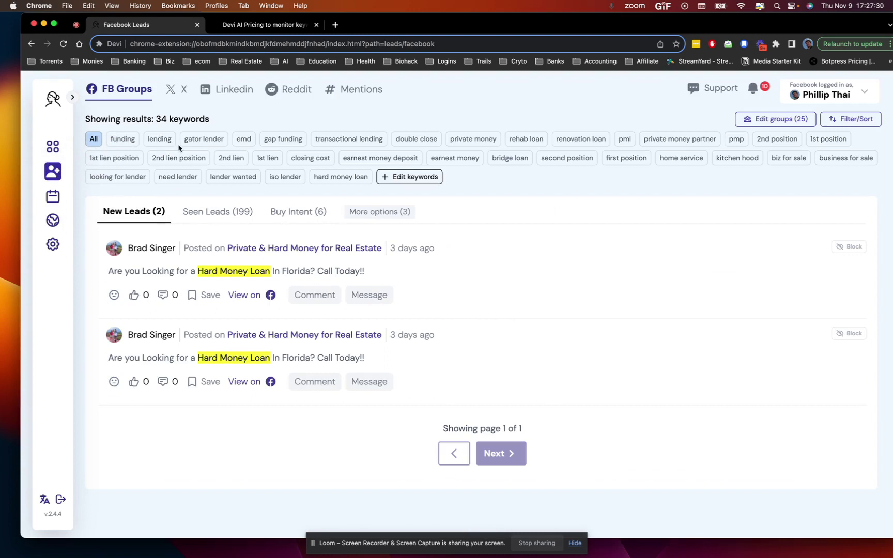
left_click(242, 142)
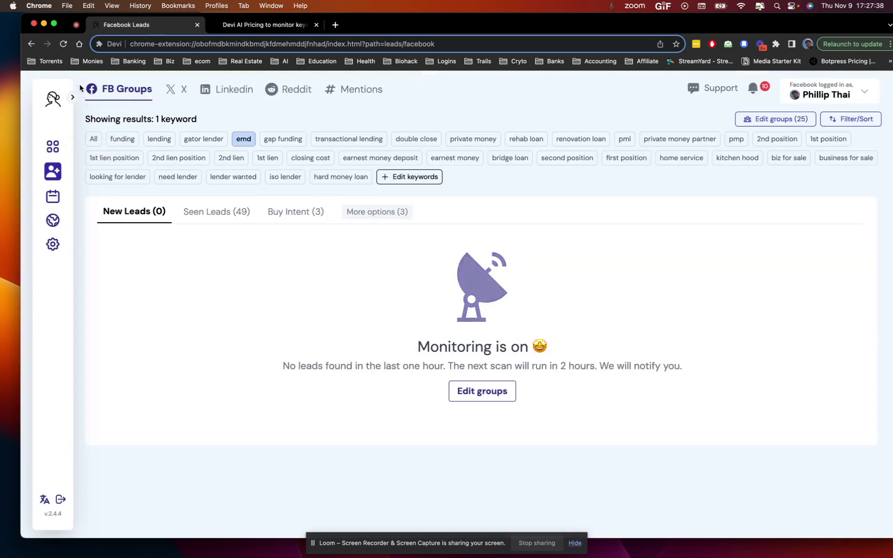
left_click(73, 97)
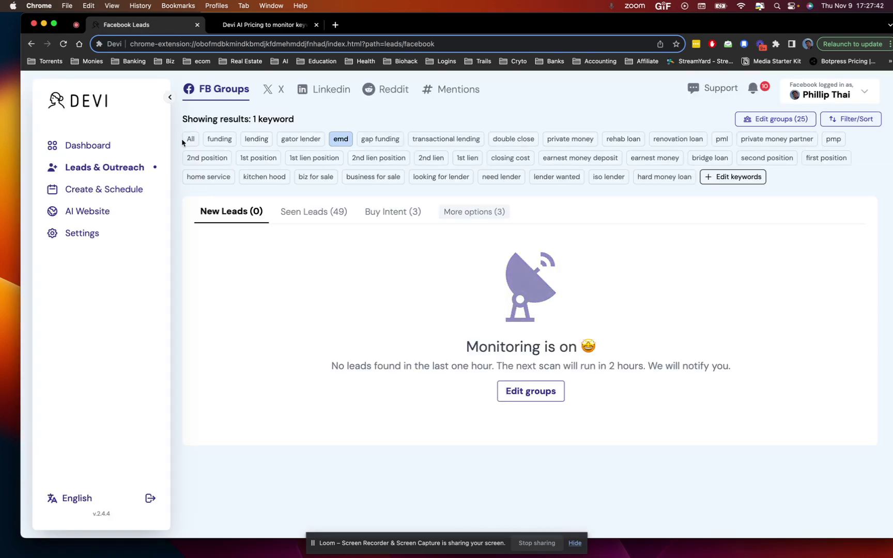
Show all 34 keywords and the 201 seen Facebook leads, with messaged, commented and saved lists
left_click(186, 142)
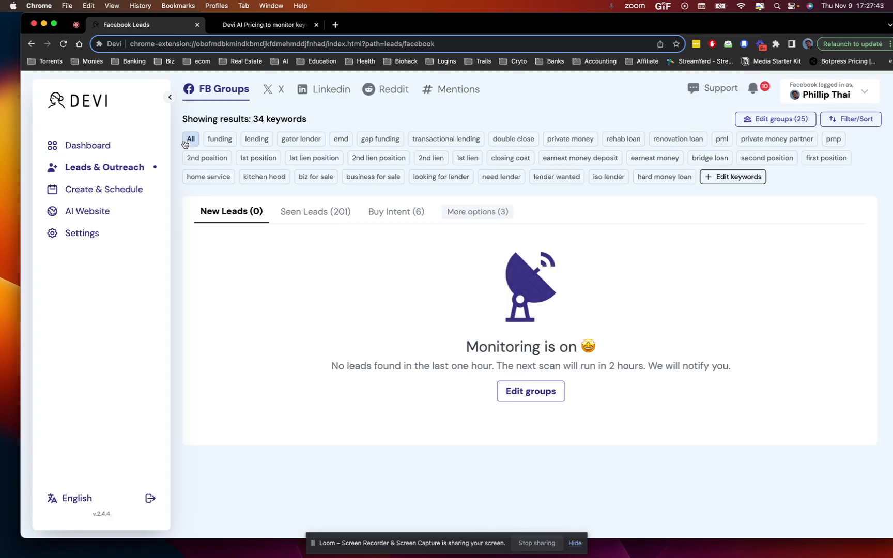
left_click(288, 212)
left_click(250, 212)
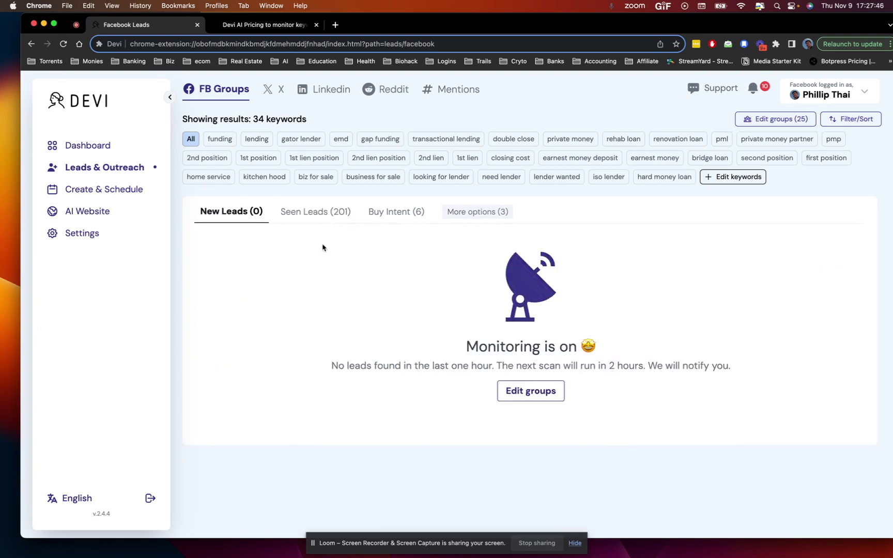
left_click(315, 212)
left_click(88, 145)
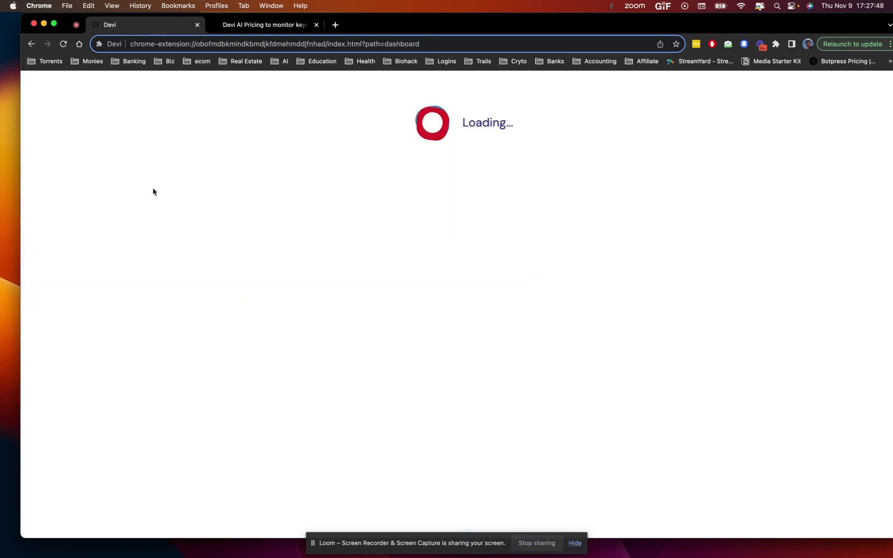
left_click(255, 230)
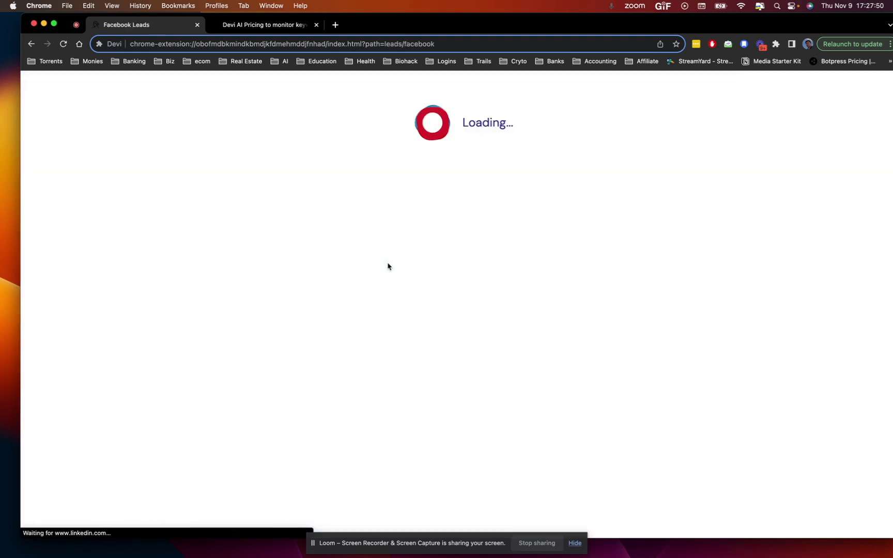
left_click(480, 214)
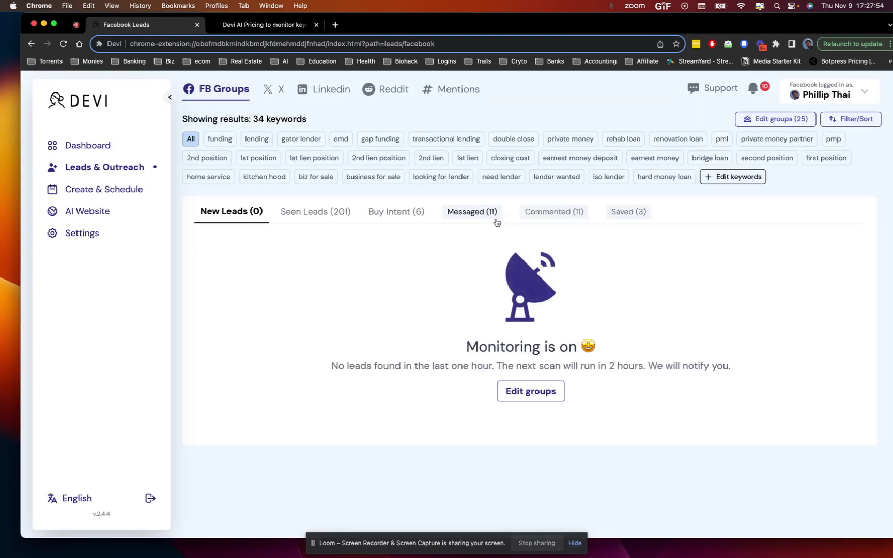
Try the 2nd position and 2nd lien filters, then filter seen leads to 'business for sale'
left_click(331, 222)
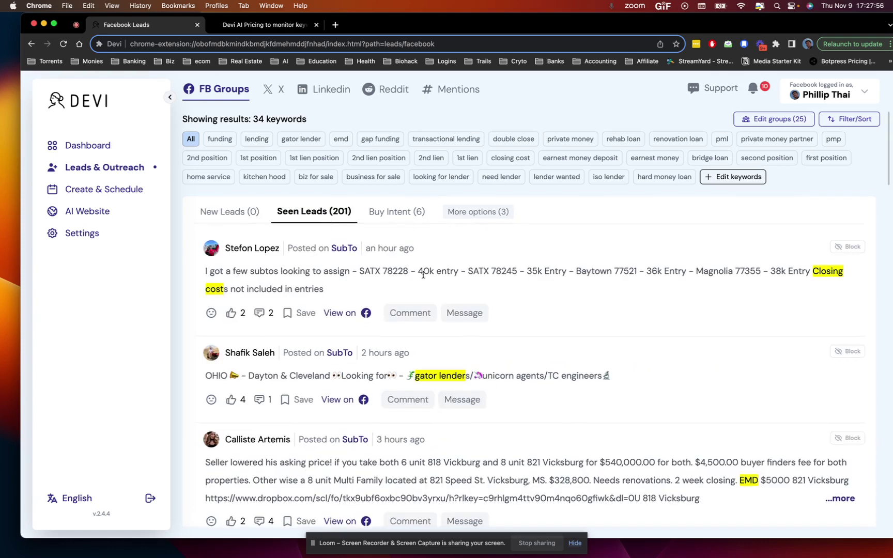
scroll(555, 302, "down", 1)
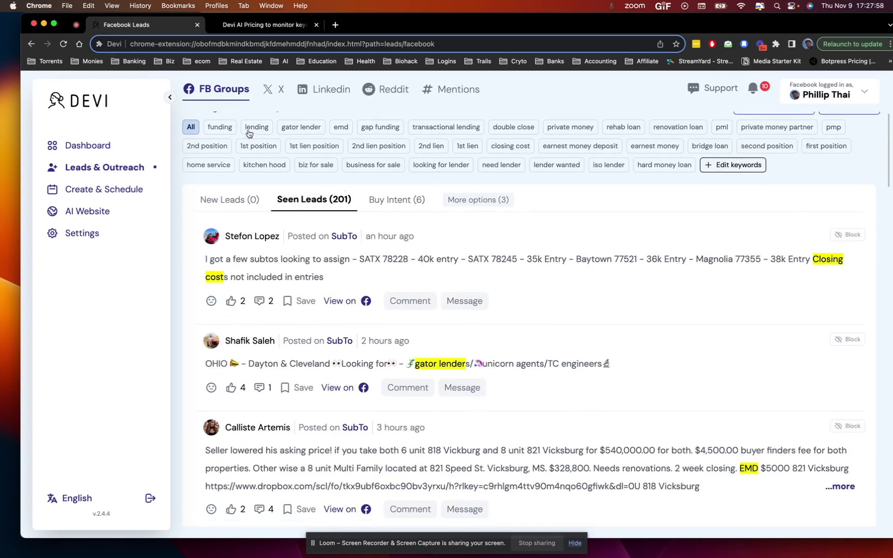
left_click(227, 147)
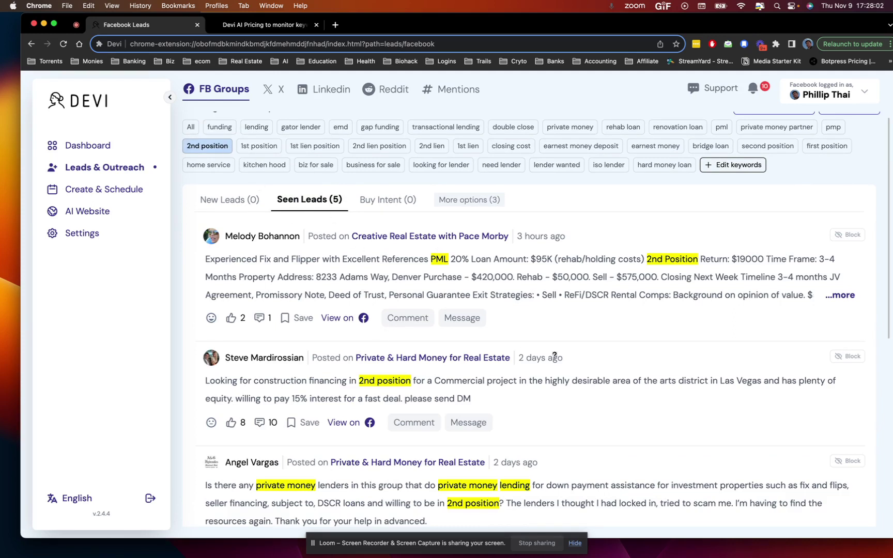
left_click(371, 147)
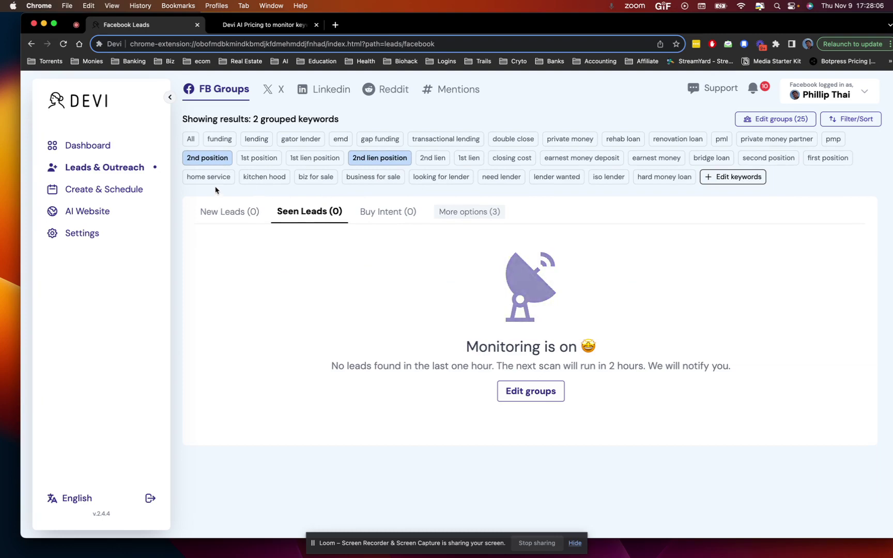
left_click(373, 159)
left_click(428, 157)
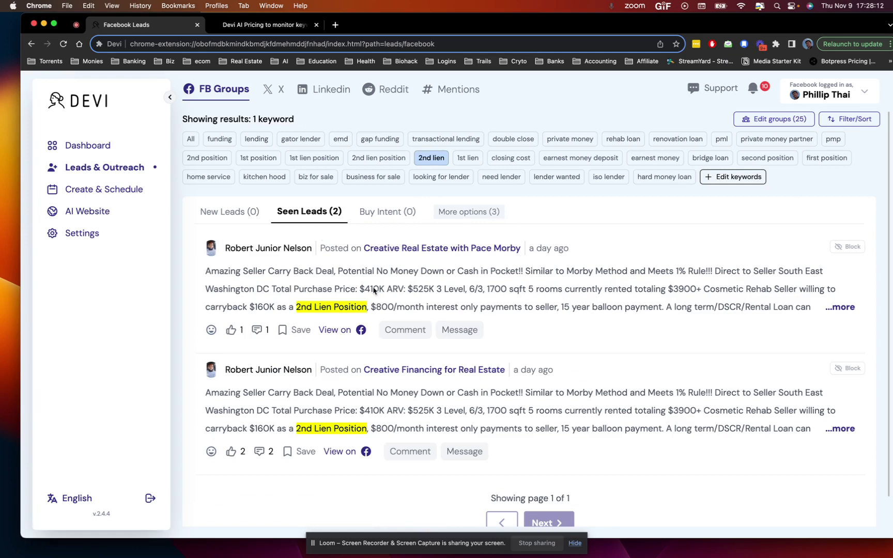
left_click(439, 159)
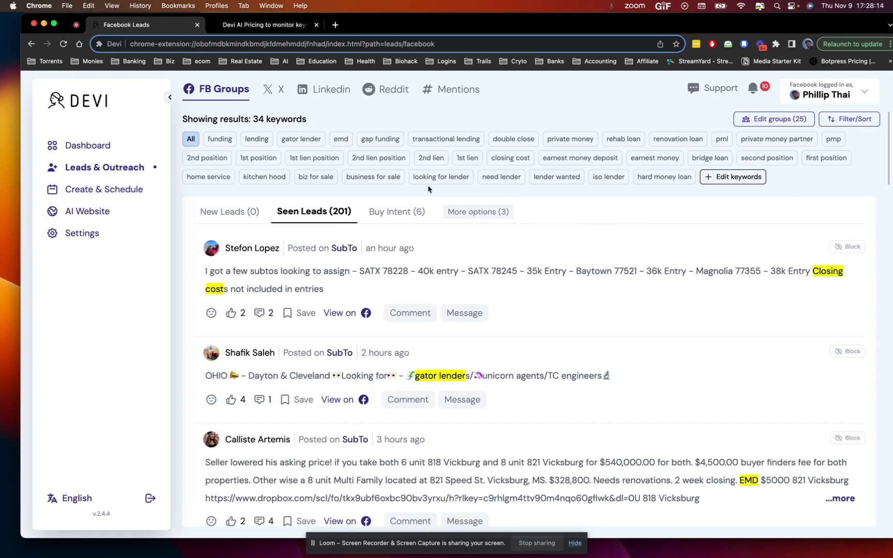
left_click(381, 183)
scroll(377, 276, "down", 3)
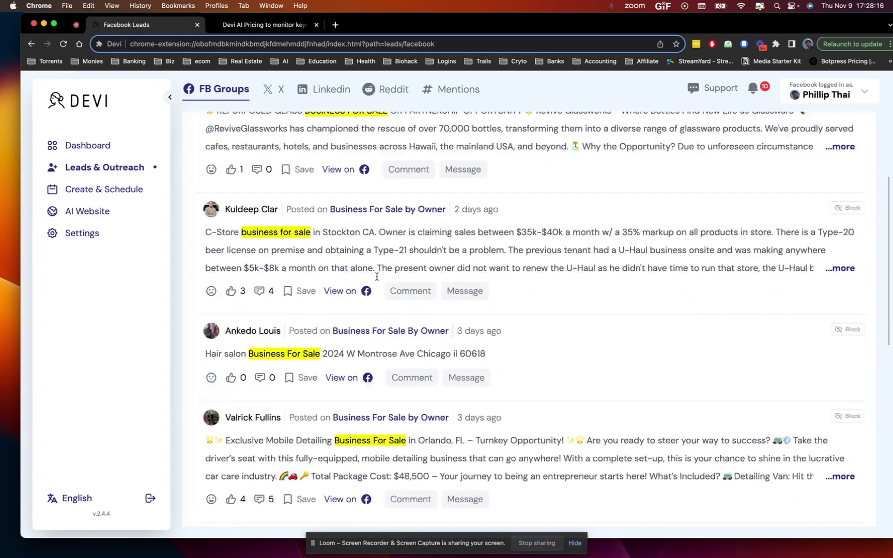
scroll(378, 277, "down", 4)
scroll(377, 276, "down", 3)
scroll(376, 276, "down", 4)
scroll(384, 294, "up", 10)
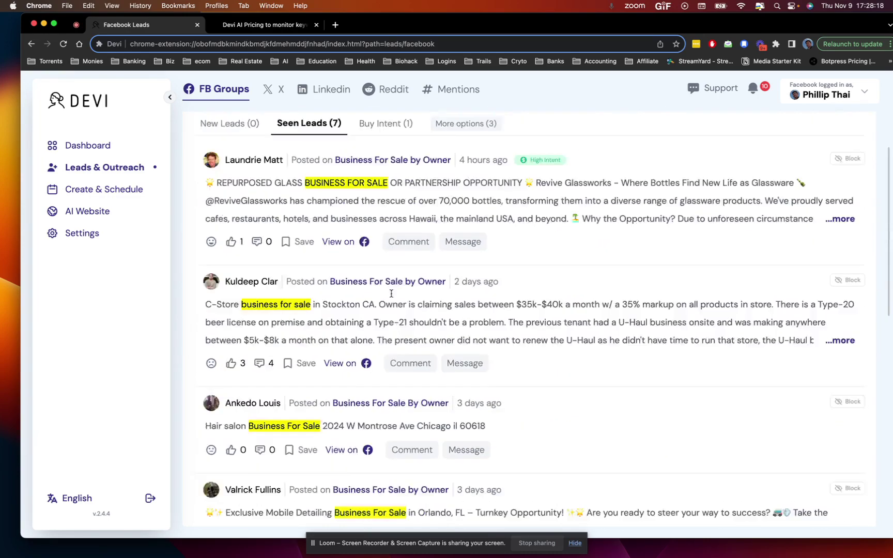
scroll(391, 293, "up", 3)
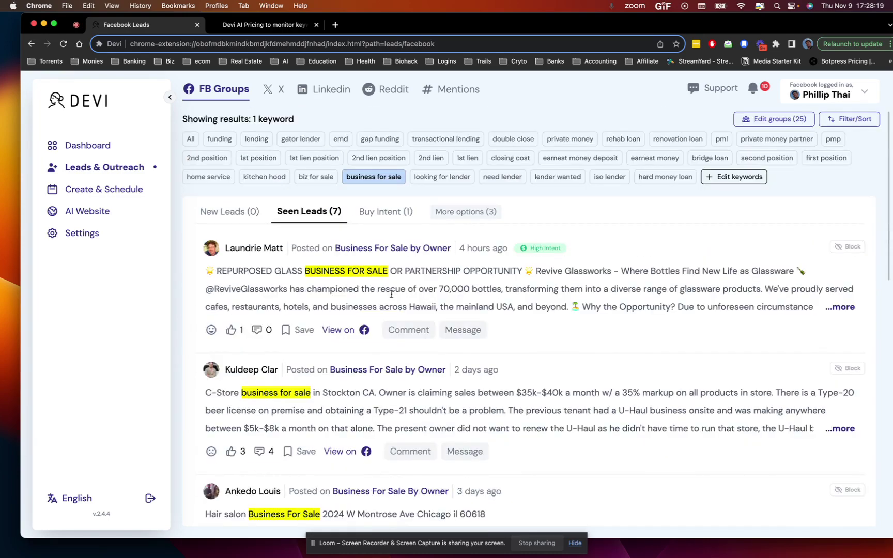
Try the for-sale chips on LinkedIn leads, then filter to 'funding' (212 new)
left_click(335, 93)
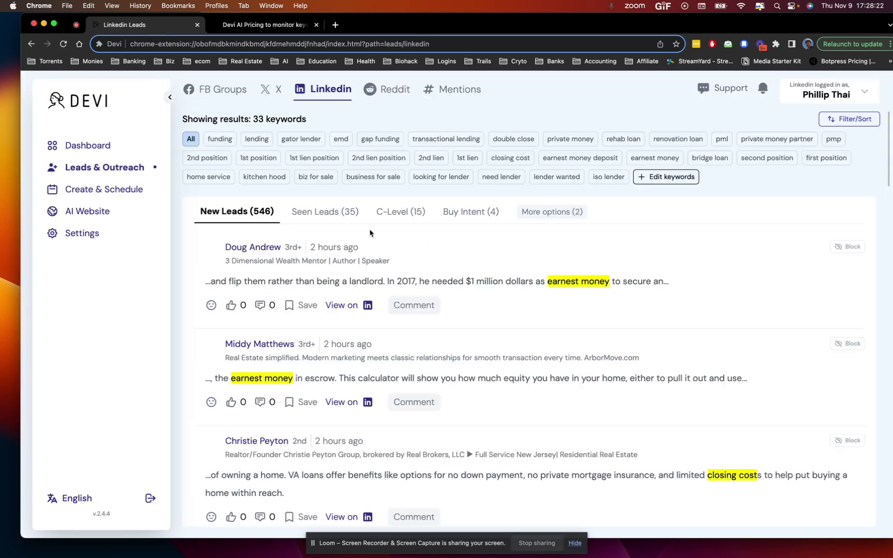
left_click(384, 178)
left_click(372, 177)
left_click(317, 177)
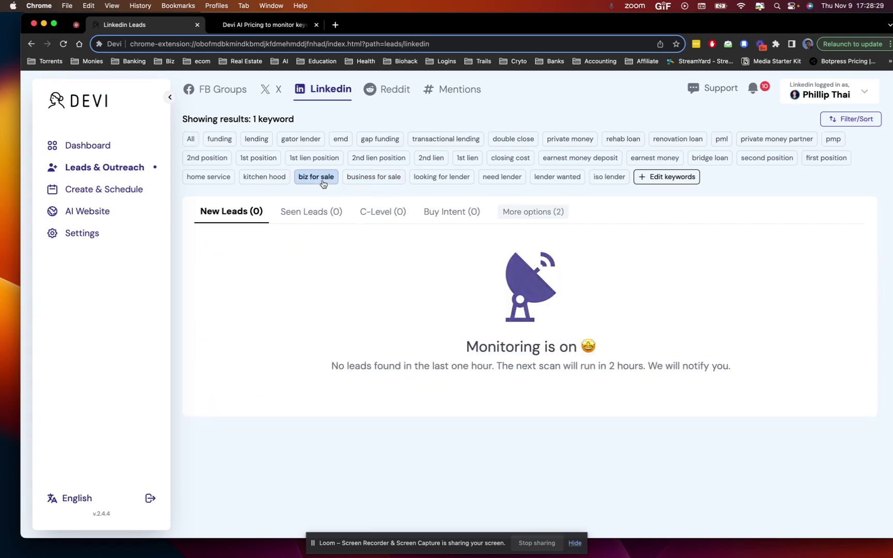
left_click(226, 139)
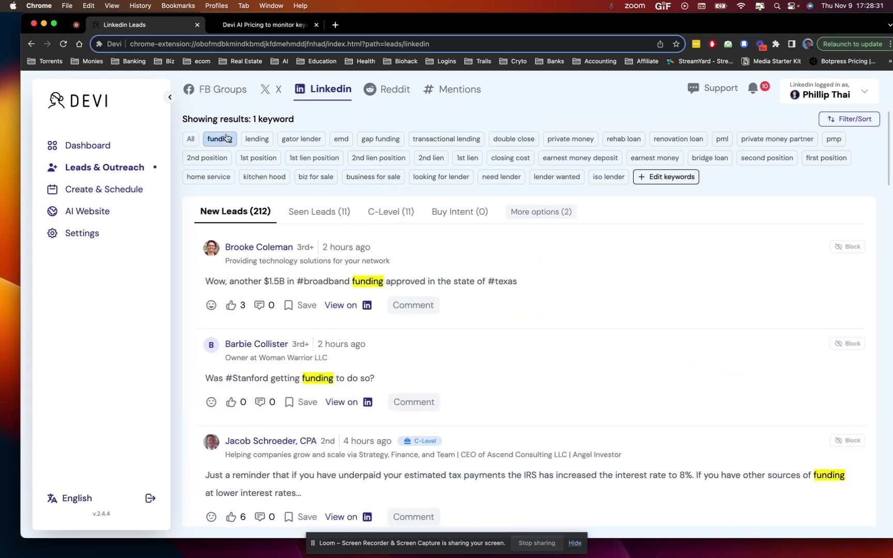
scroll(365, 398, "down", 3)
scroll(365, 395, "down", 2)
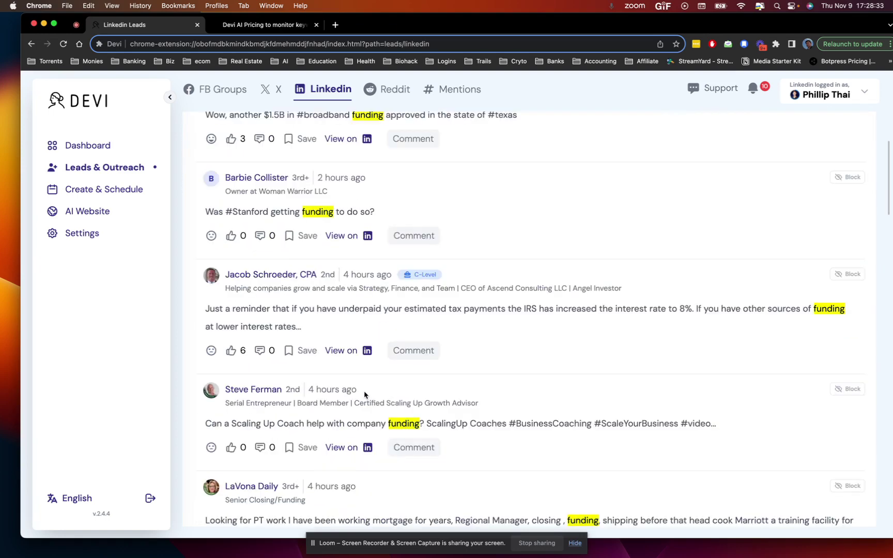
scroll(364, 395, "up", 5)
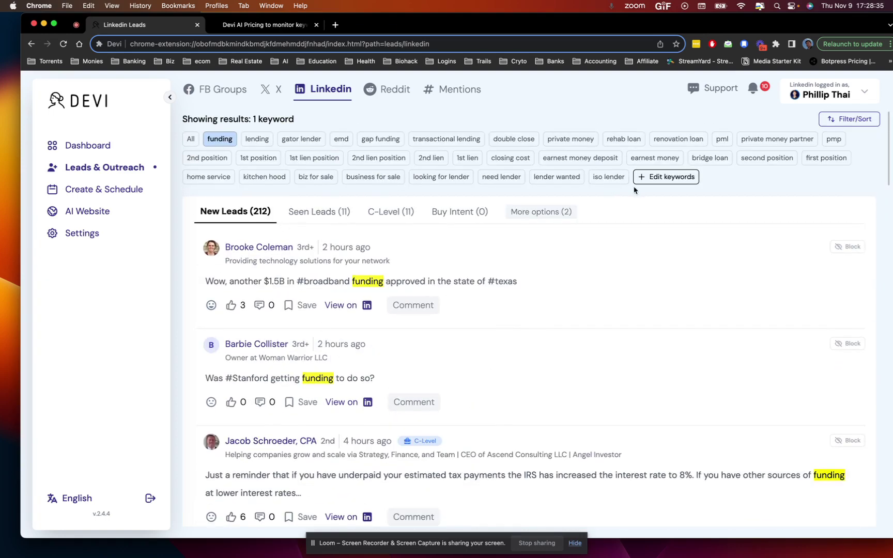
left_click(541, 211)
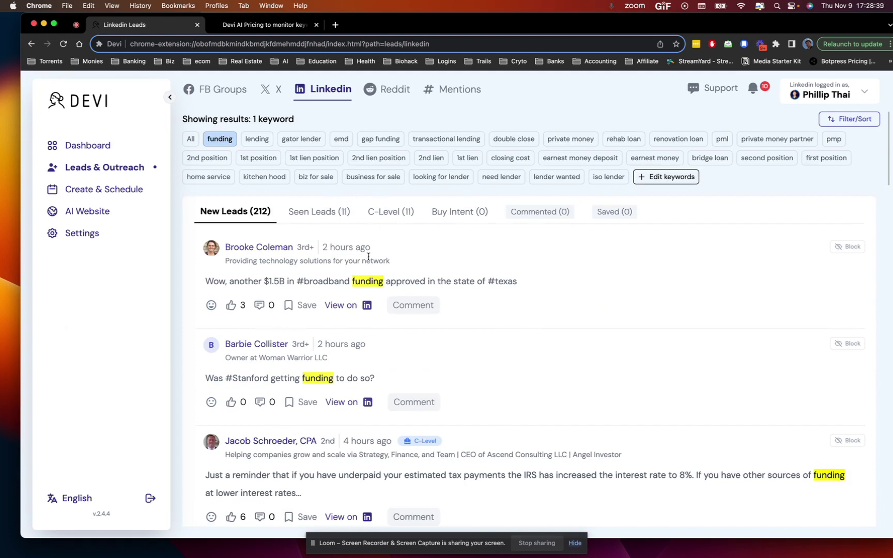
Open Create & Schedule, start a new AI website in another tab, then return
left_click(113, 191)
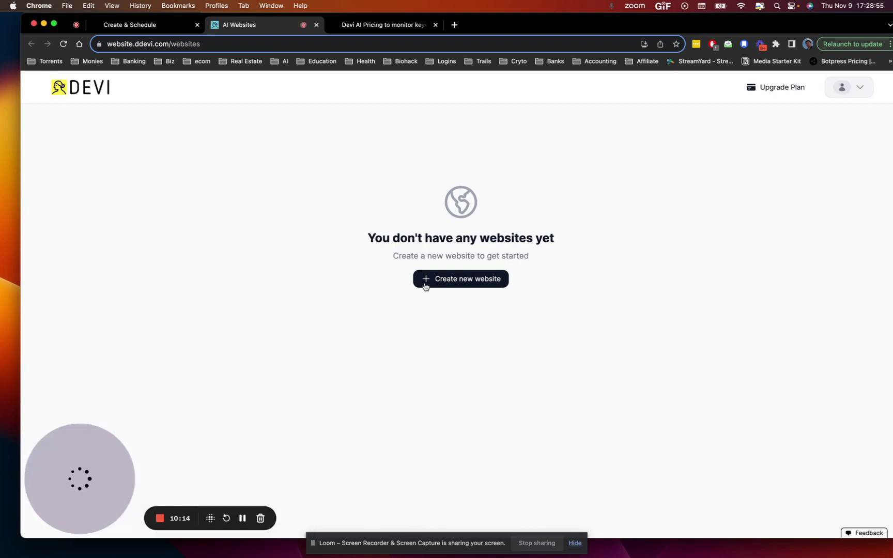
left_click(425, 282)
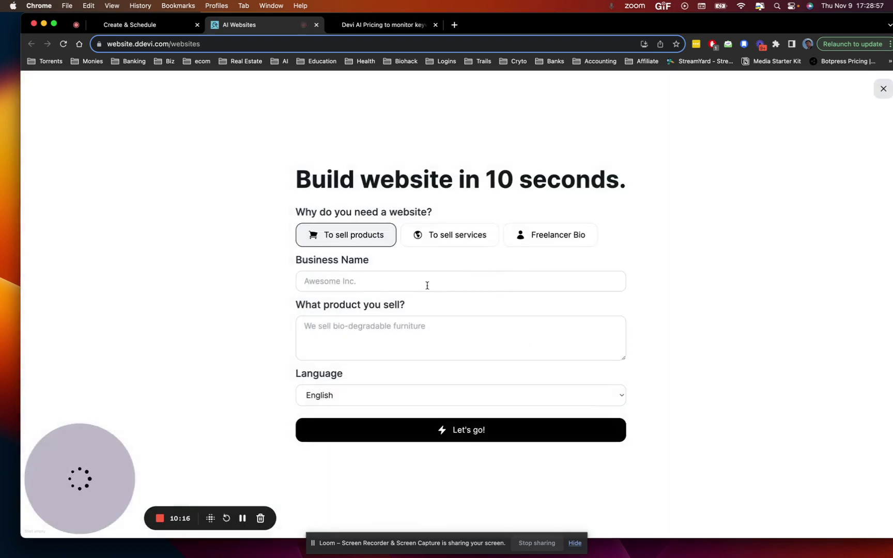
left_click(152, 28)
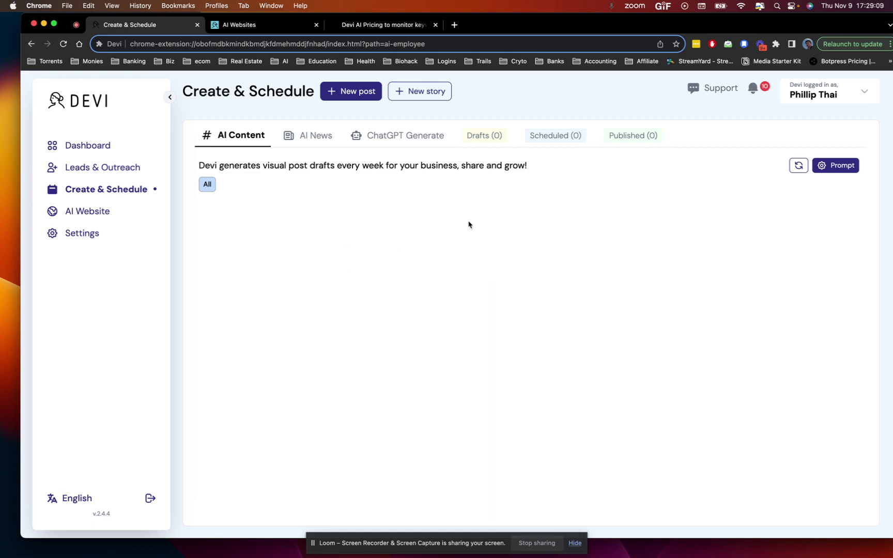
Return to the Devi AI Pricing page with the $49.5 plan and its FAQ
left_click(395, 25)
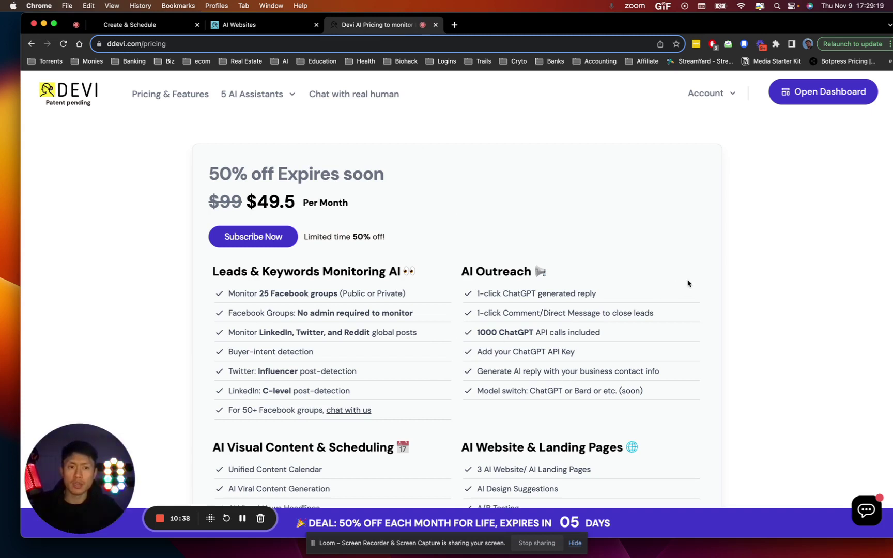
scroll(758, 281, "down", 3)
scroll(757, 281, "down", 6)
scroll(758, 281, "down", 2)
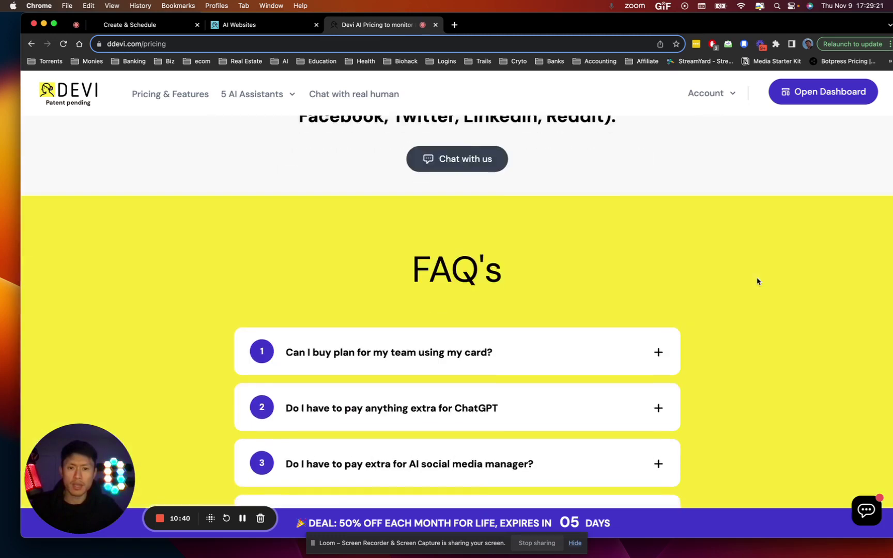
scroll(757, 281, "down", 5)
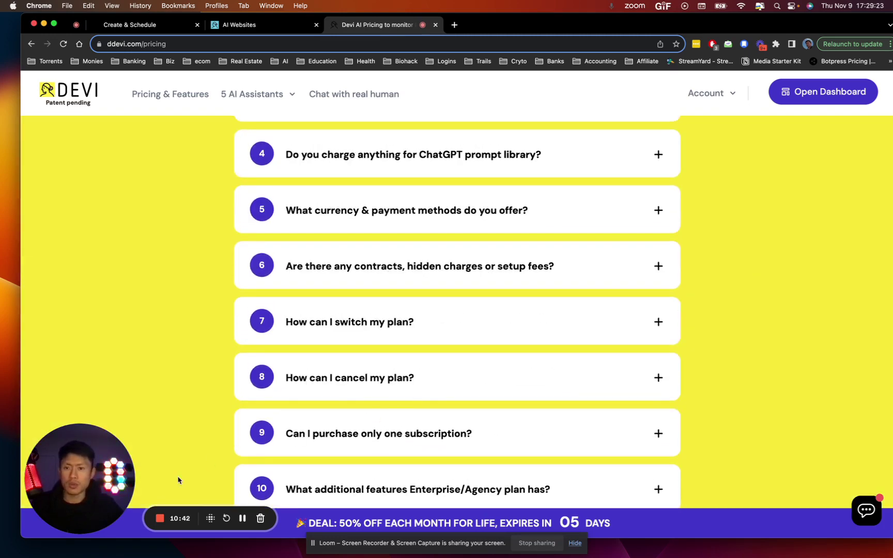